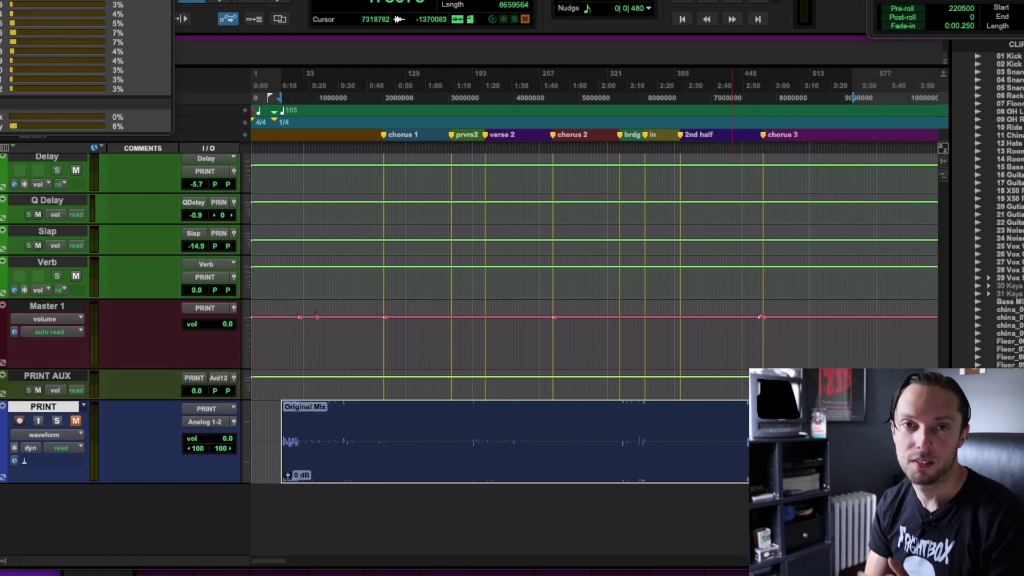
# Play the song, select PRINT AUX together with PRINT, and toggle their mutes to compare the new and original mixes before chorus 1
pyautogui.press('space')
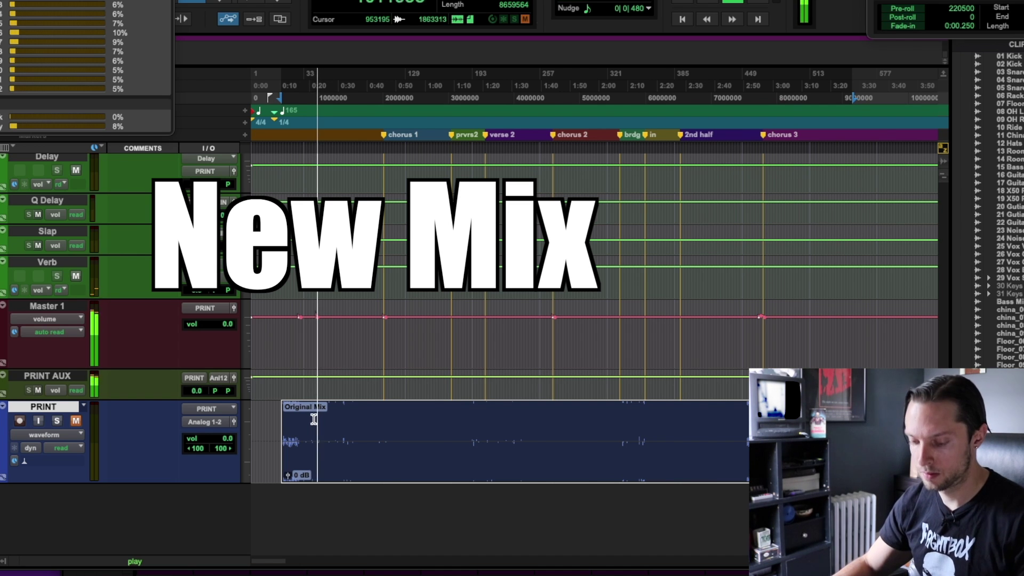
pyautogui.hotkey('ctrl', ']')
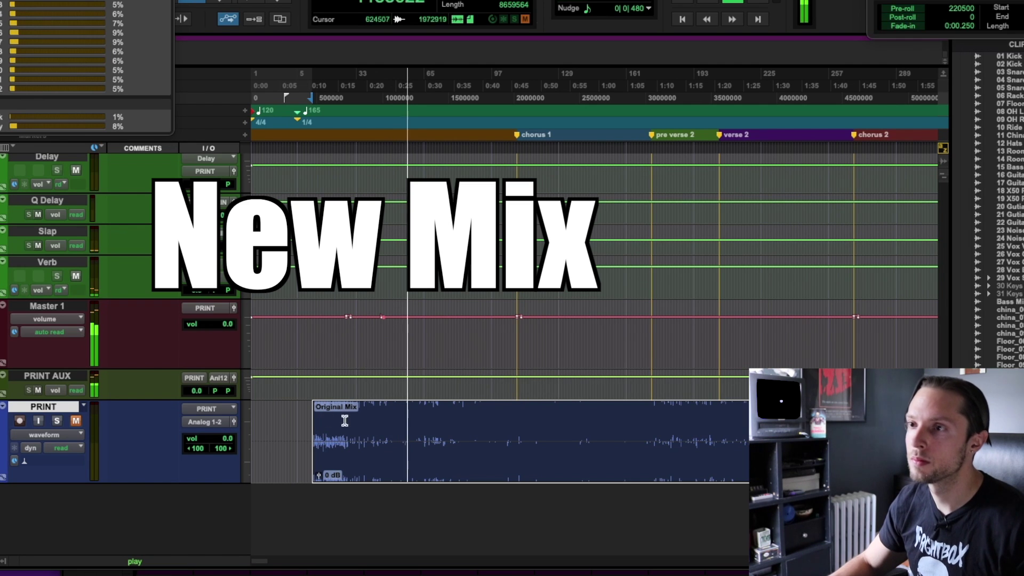
pyautogui.keyDown('shift'); pyautogui.click(381, 385); pyautogui.keyUp('shift')
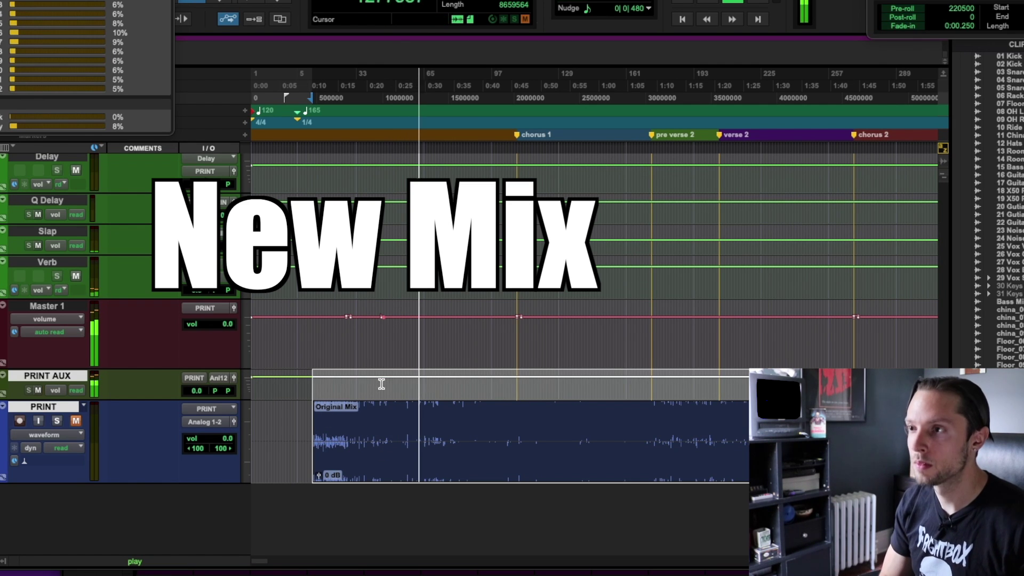
pyautogui.hotkey('shift', 'm')
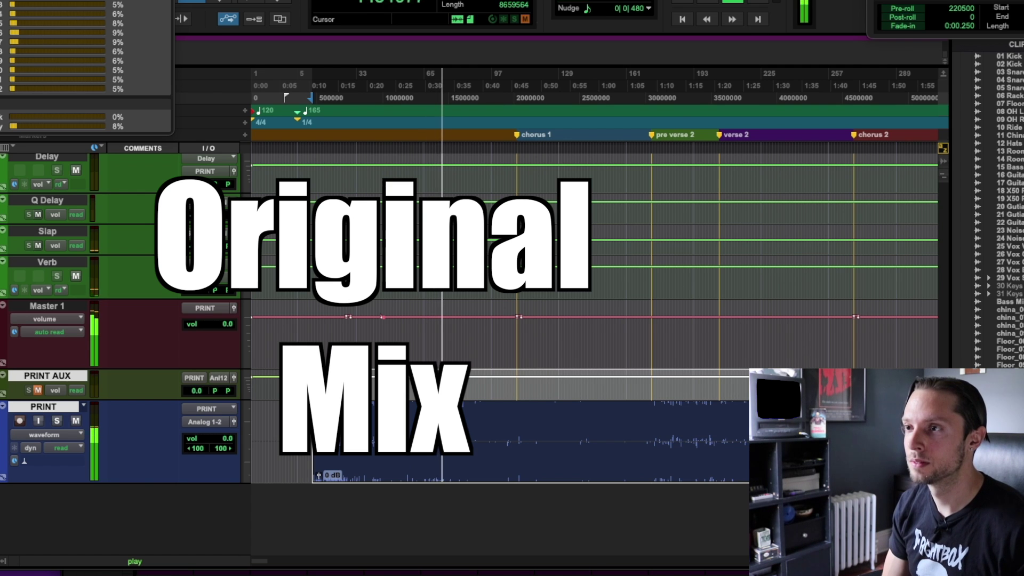
pyautogui.hotkey('shift', 'm')
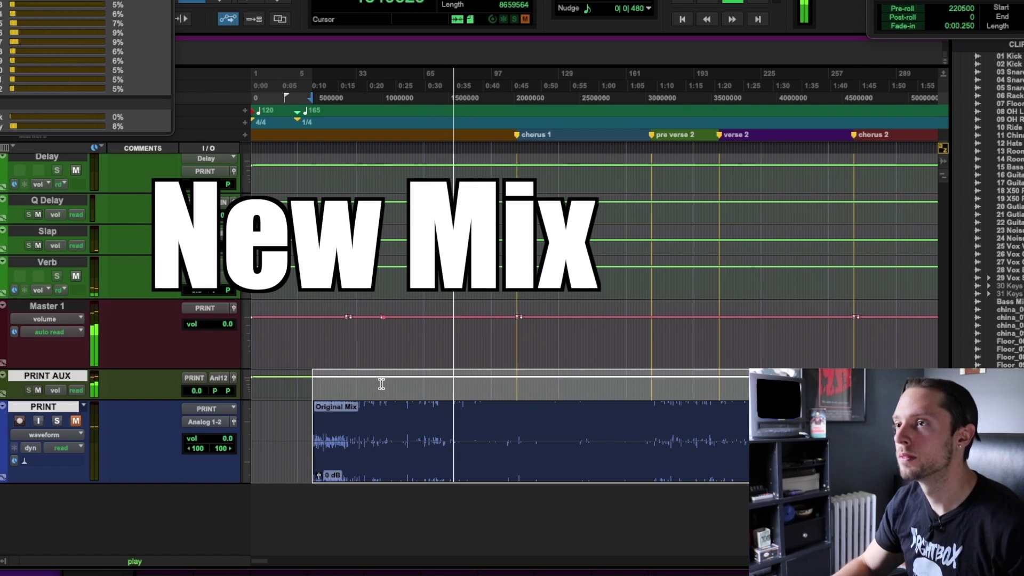
pyautogui.hscroll(1, 392, 392)
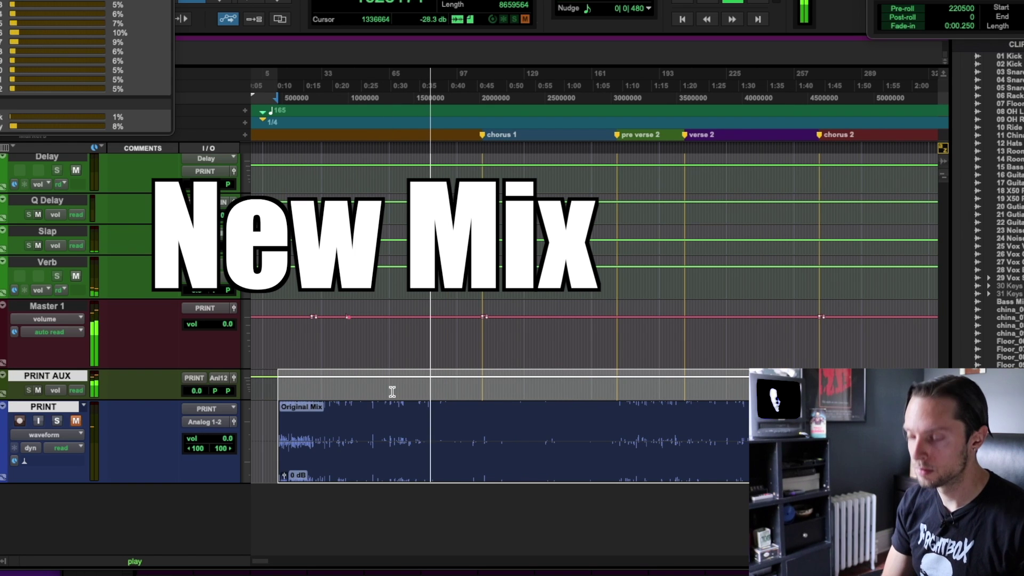
pyautogui.hotkey('shift', 'm')
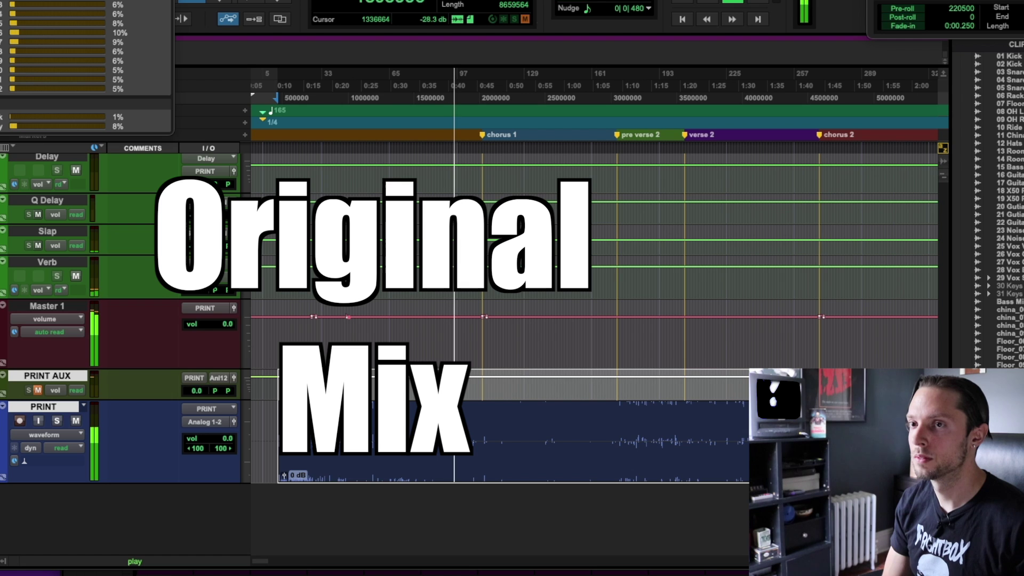
pyautogui.hotkey('shift', 'm')
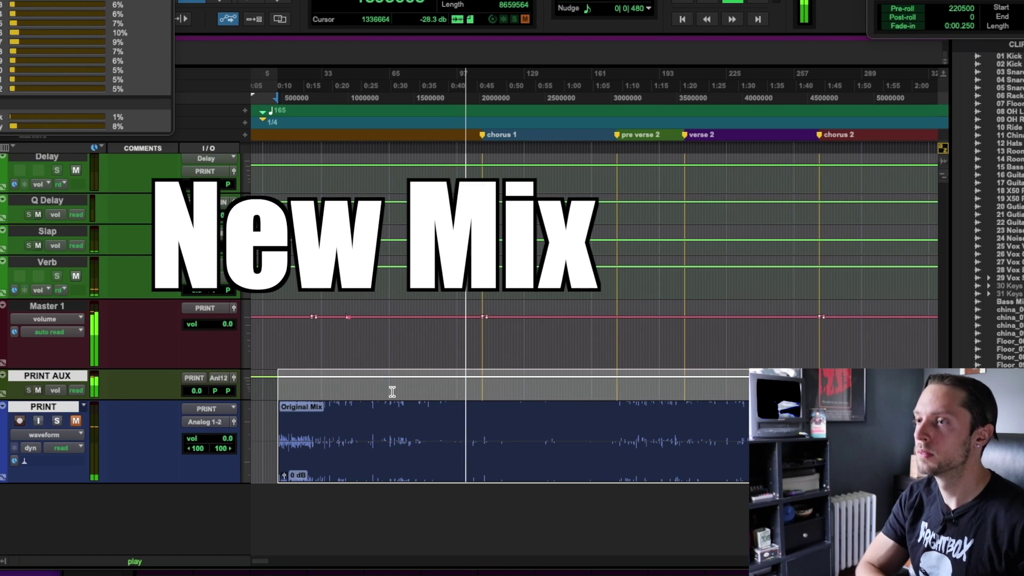
# Compare the new and original mixes during chorus 1 by toggling the PRINT AUX and PRINT mutes
pyautogui.press('r')
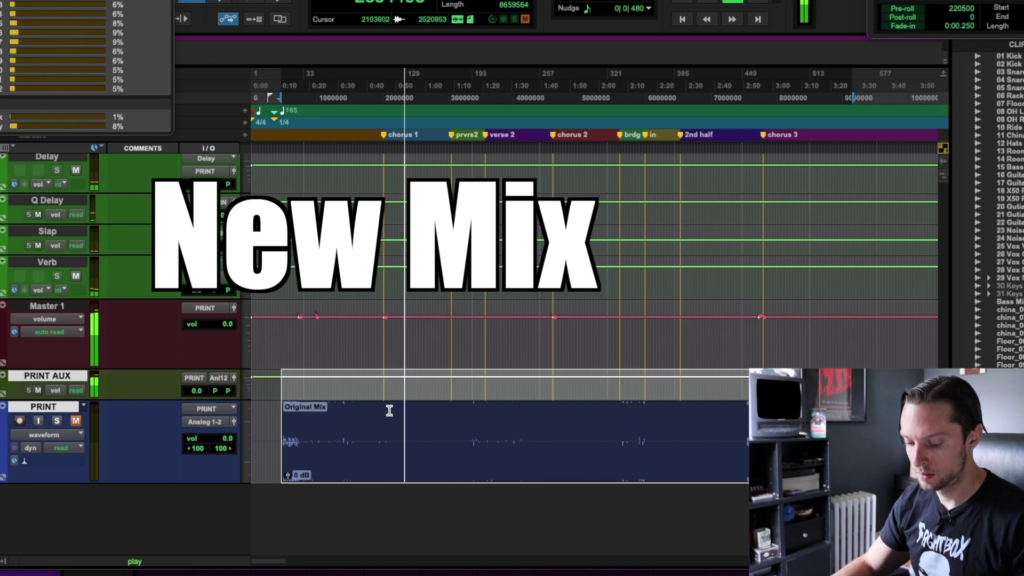
pyautogui.press('t')
pyautogui.hscroll(1, 456, 415)
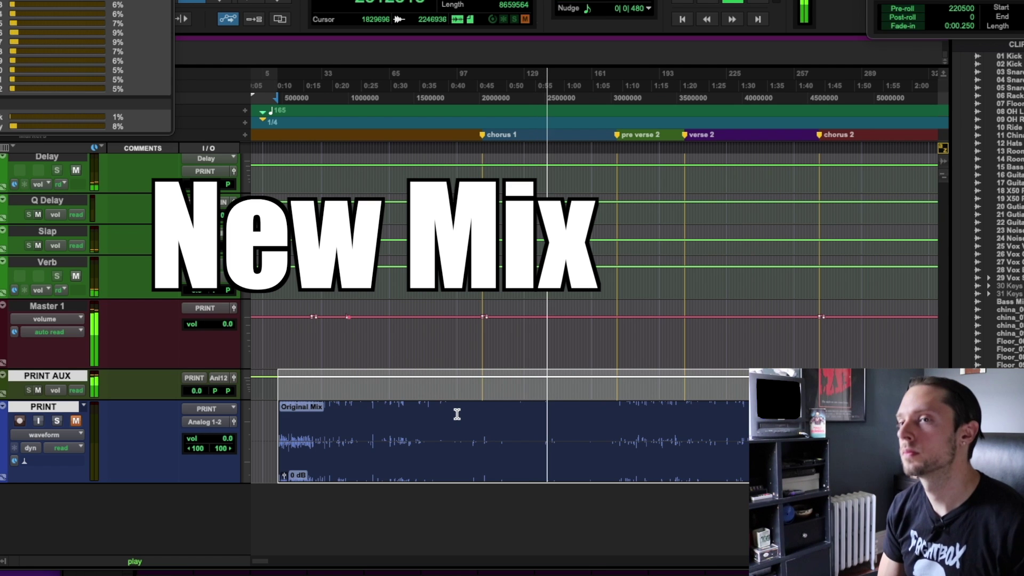
pyautogui.hotkey('shift', 'm')
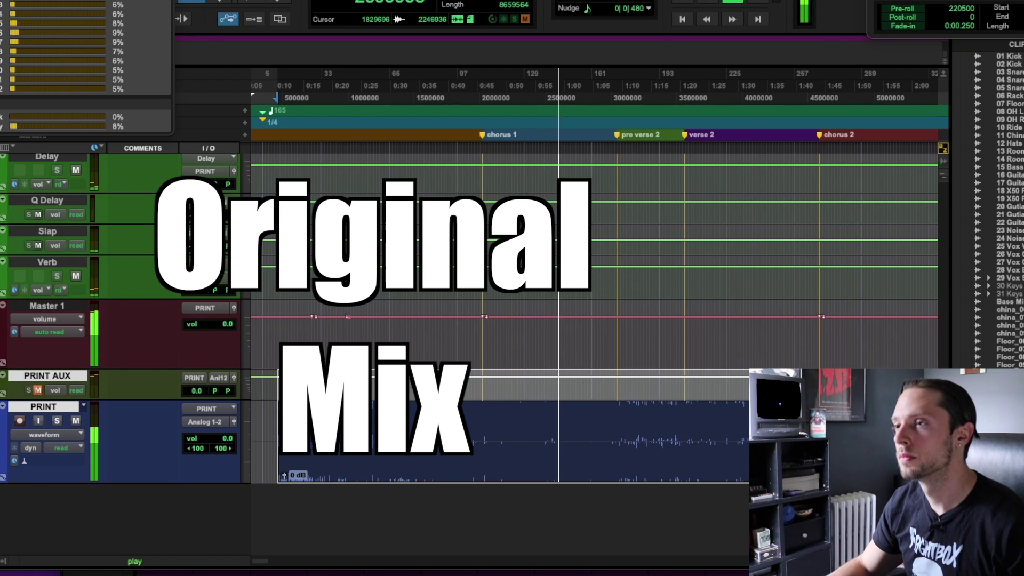
pyautogui.hscroll(1, 455, 414)
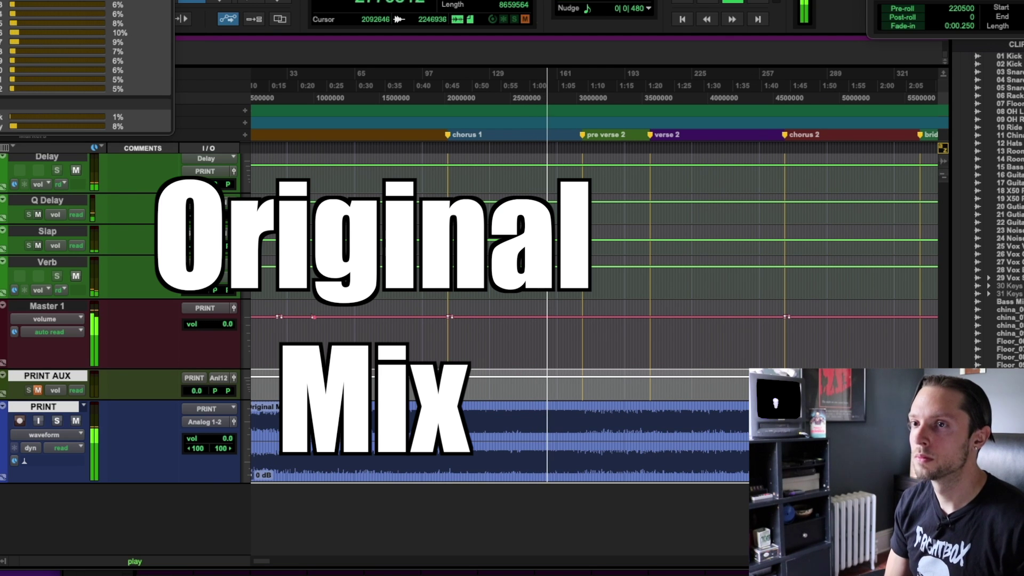
pyautogui.hotkey('shift', 'm')
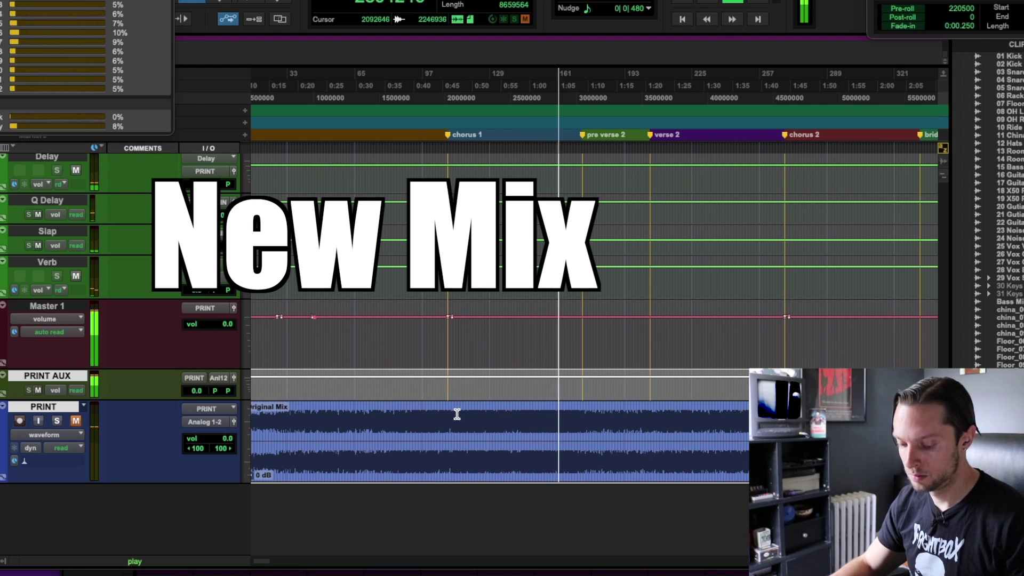
# Compare the new and original mixes in the 2nd half section by toggling the PRINT AUX and PRINT mutes
pyautogui.press('r')
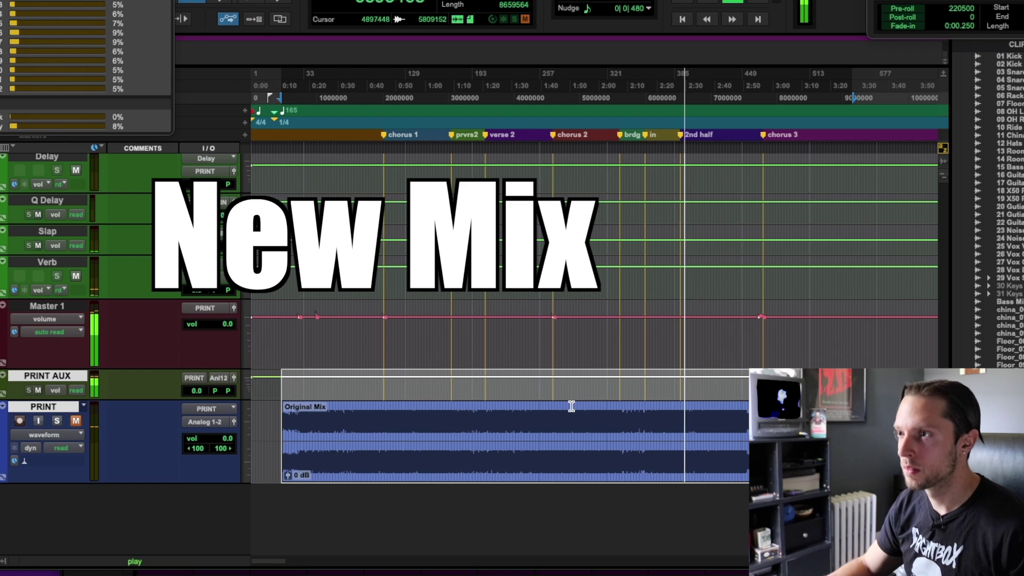
pyautogui.hscroll(2, 571, 406)
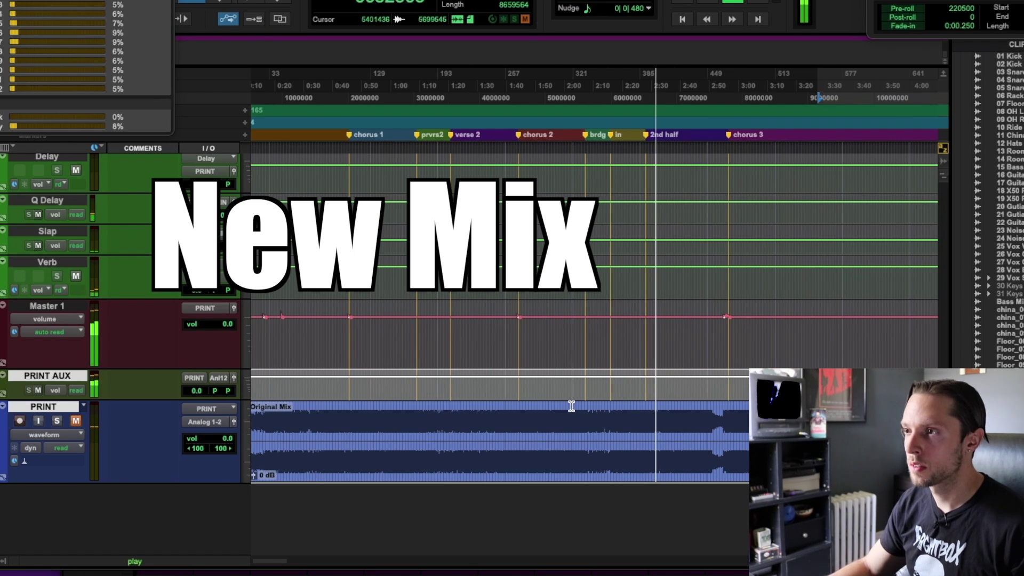
pyautogui.hotkey('shift', 'm')
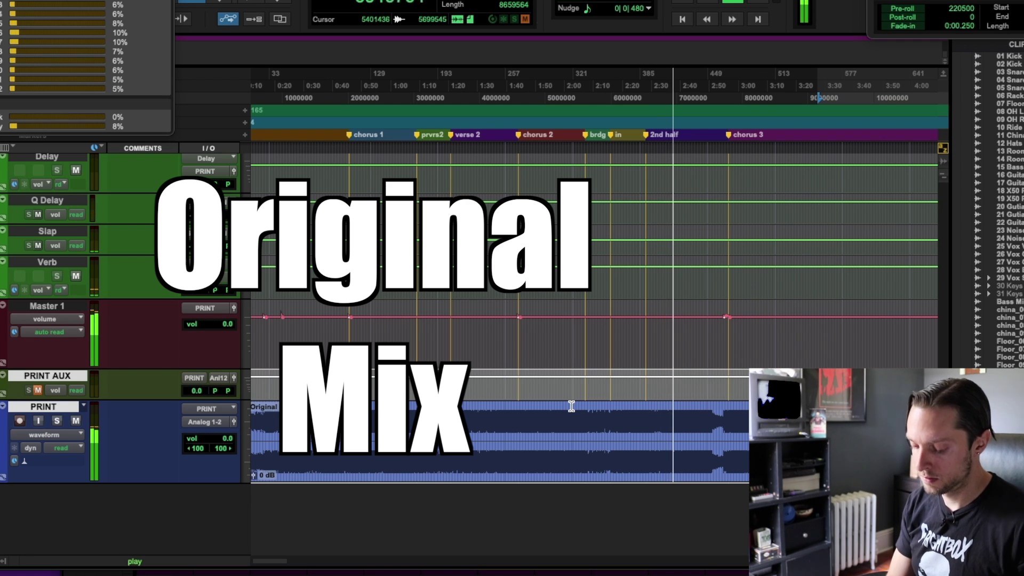
pyautogui.hotkey('shift', 'm')
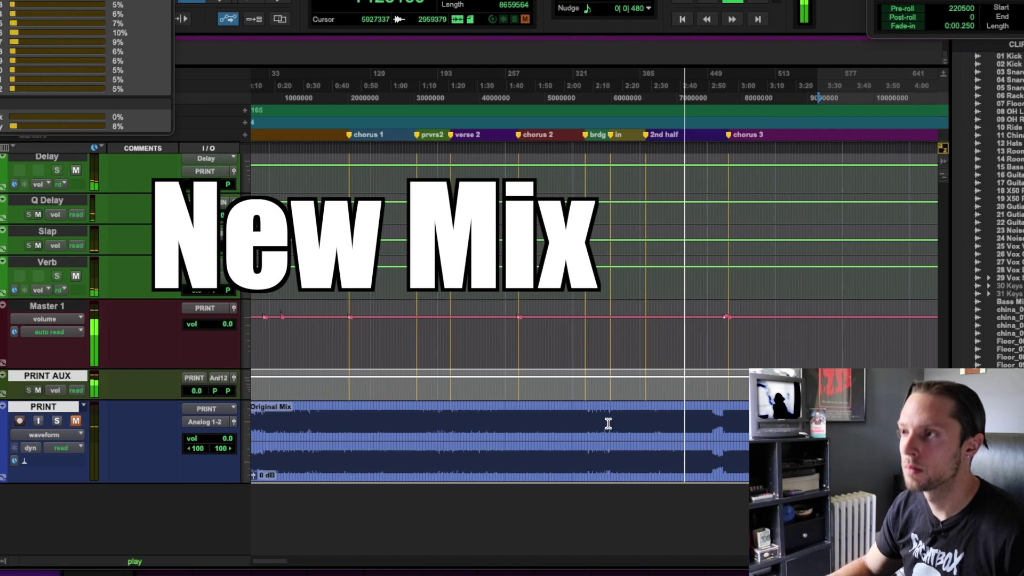
pyautogui.hscroll(2, 607, 422)
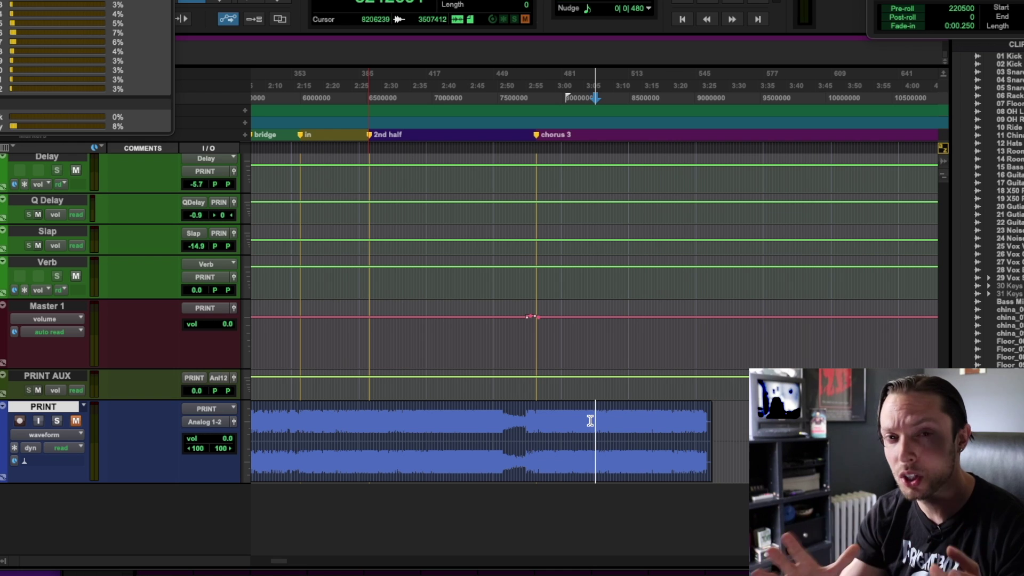
# Switch to the Mix window and select the drum tracks from Kick Samp through Floor
pyautogui.press('super+equal')
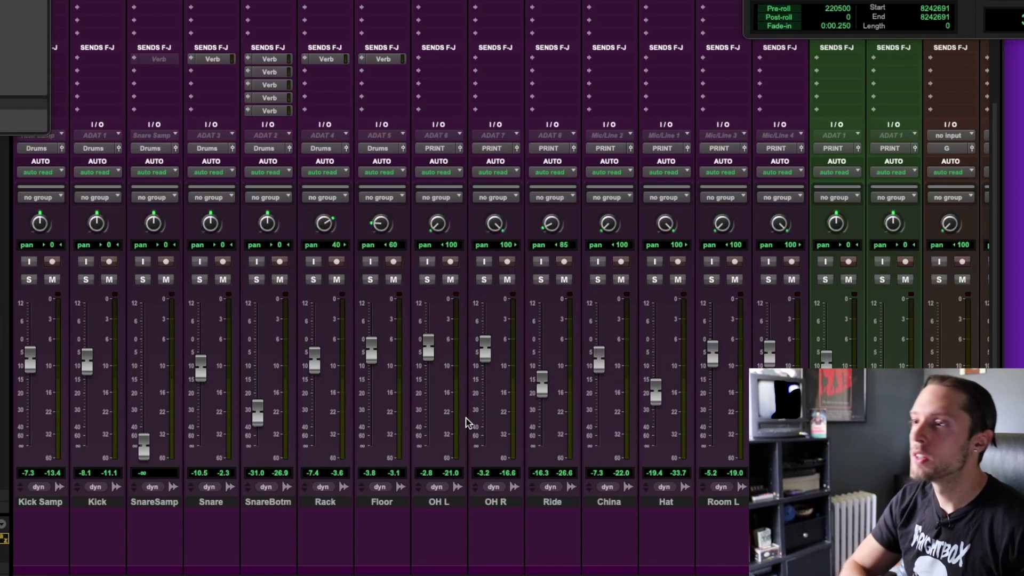
pyautogui.hscroll(10, 466, 423)
pyautogui.hscroll(-5, 445, 462)
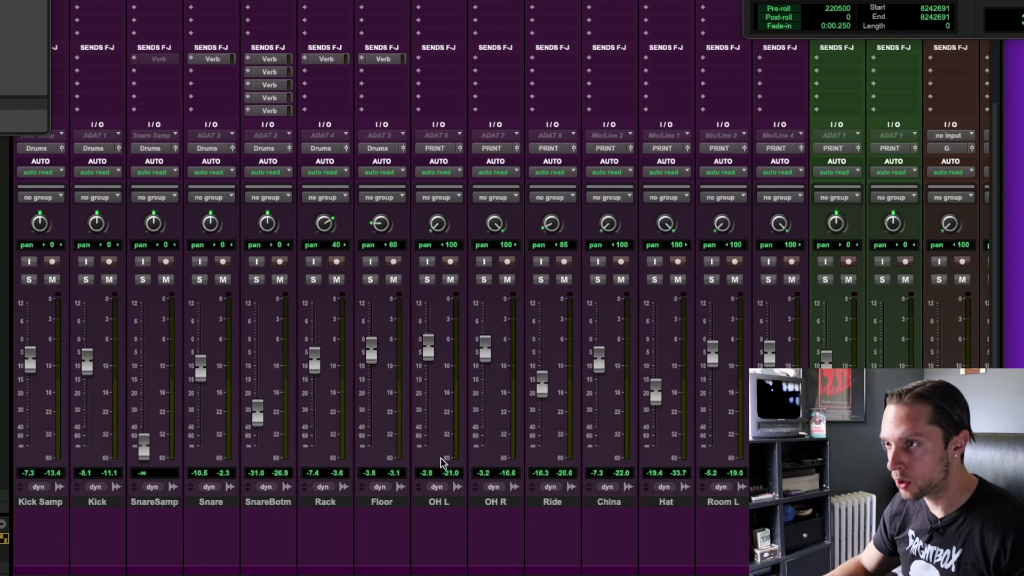
pyautogui.click(419, 502)
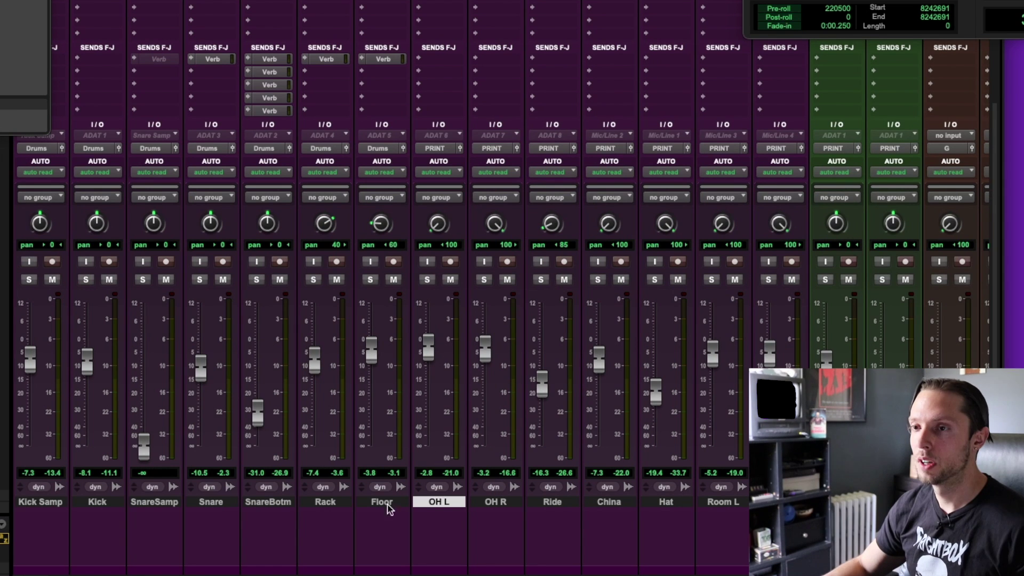
pyautogui.click(40, 503)
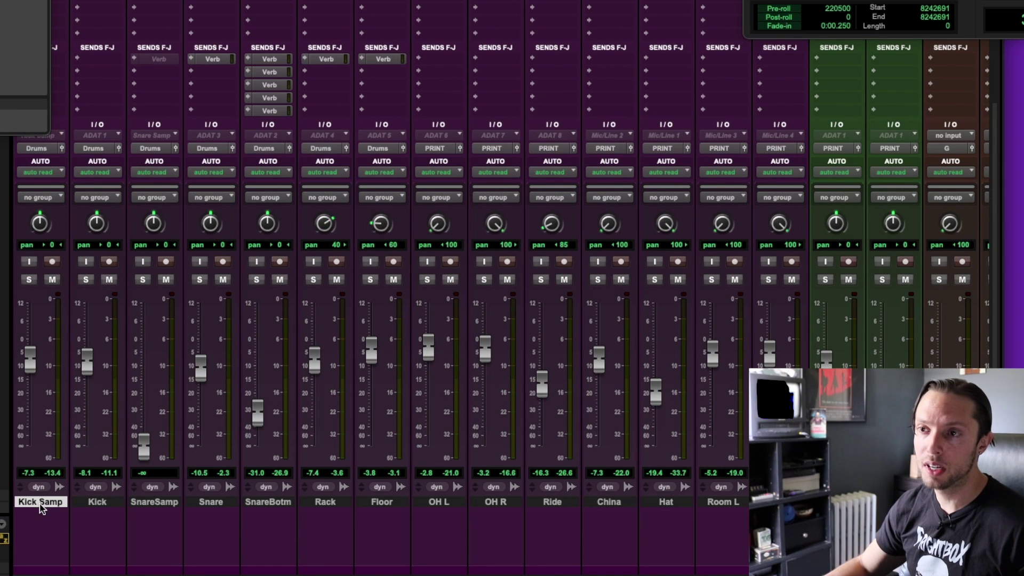
pyautogui.keyDown('shift'); pyautogui.click(374, 505); pyautogui.keyUp('shift')
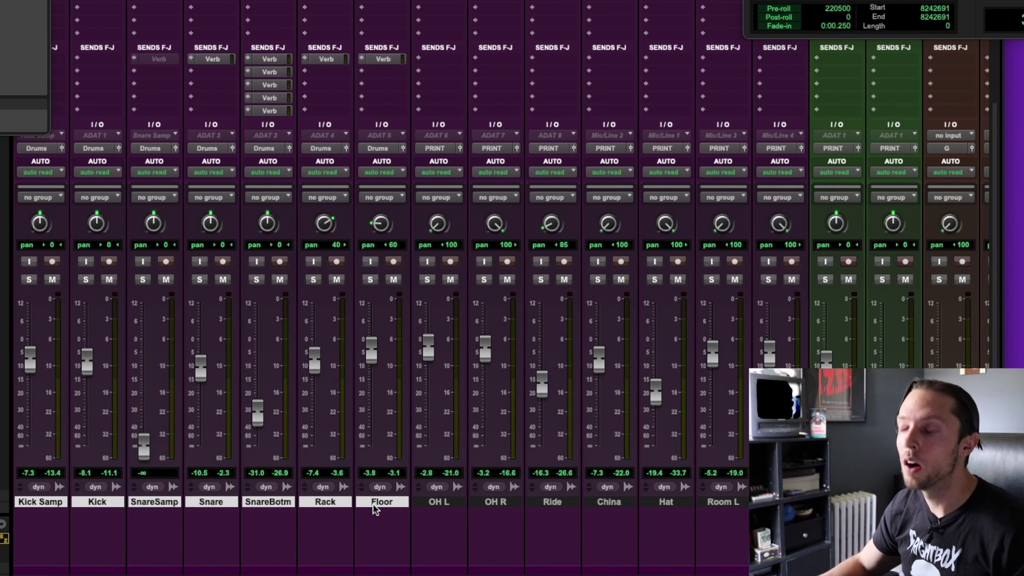
# Select the Drums aux track that receives the drum shells and look over the neighbouring bus and effect channels
pyautogui.hscroll(15, 374, 509)
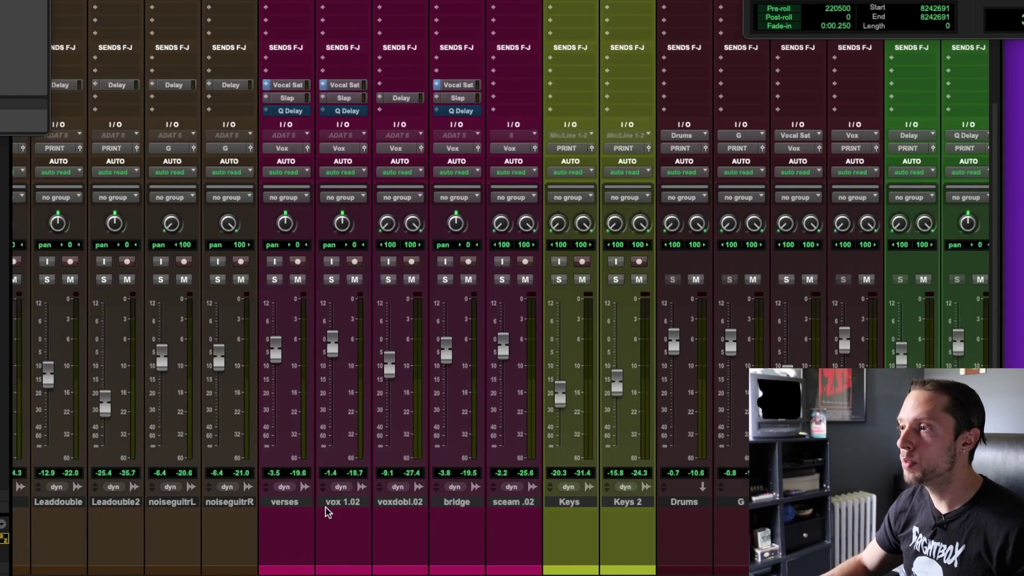
pyautogui.hscroll(3, 327, 512)
pyautogui.click(591, 504)
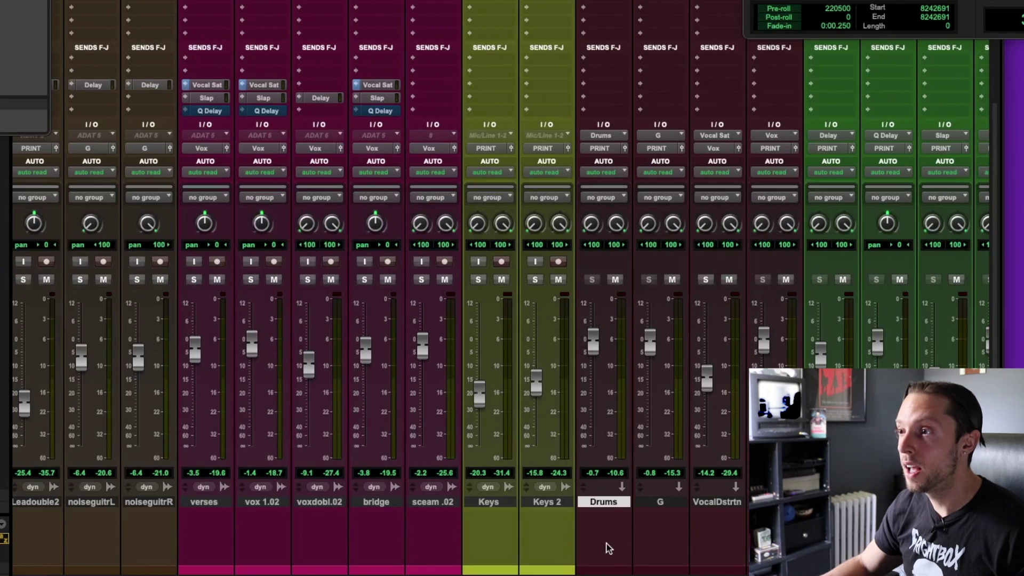
pyautogui.hscroll(10, 608, 533)
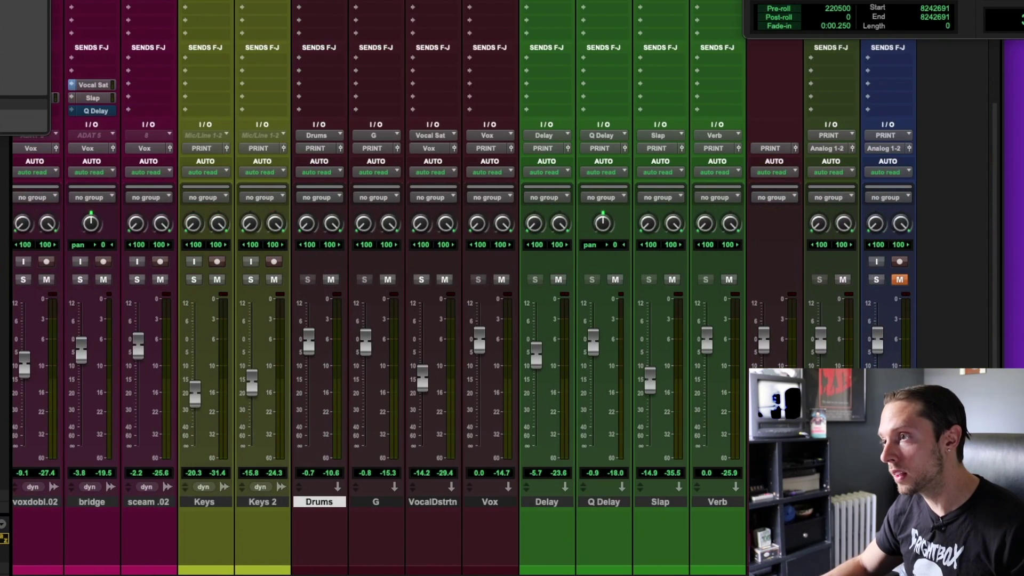
pyautogui.hscroll(-15, 708, 507)
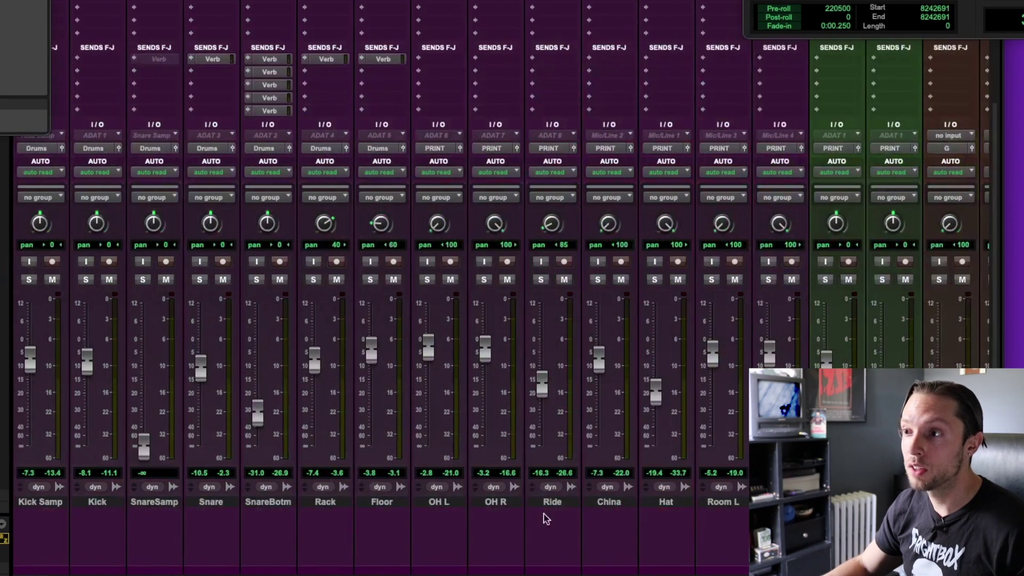
# Select the overhead, Ride, China, Hat and room tracks together and review the remaining mixer channels
pyautogui.click(448, 501)
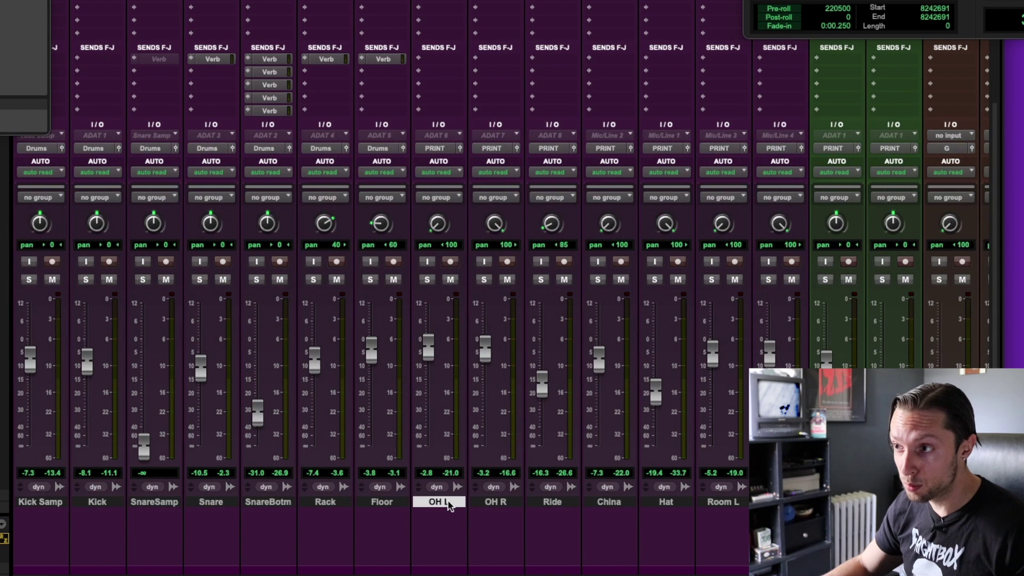
pyautogui.keyDown('shift'); pyautogui.click(508, 505); pyautogui.keyUp('shift')
pyautogui.keyDown('shift'); pyautogui.click(547, 503); pyautogui.keyUp('shift')
pyautogui.keyDown('shift'); pyautogui.click(609, 503); pyautogui.keyUp('shift')
pyautogui.keyDown('shift'); pyautogui.click(666, 503); pyautogui.keyUp('shift')
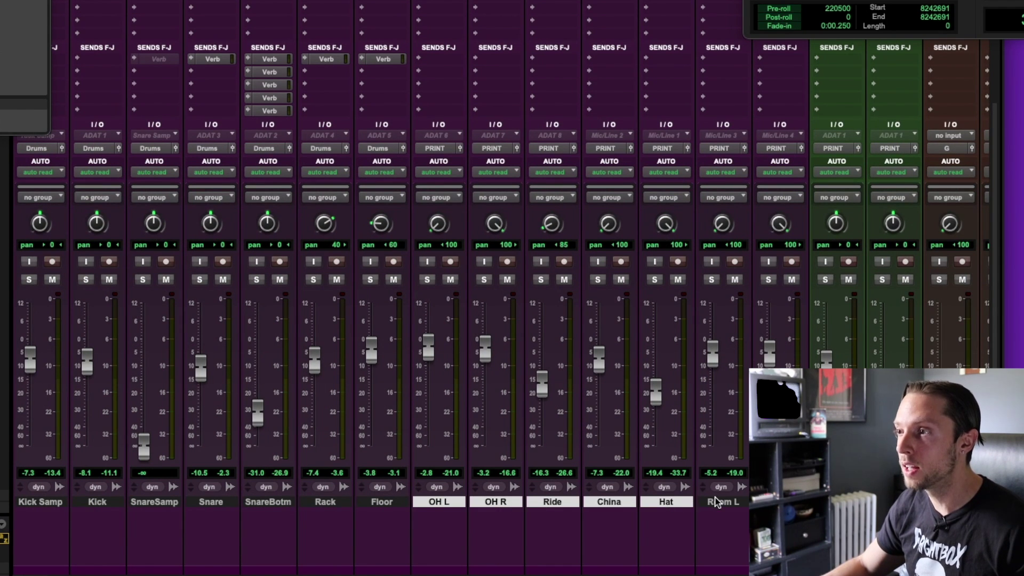
pyautogui.keyDown('shift'); pyautogui.click(727, 503); pyautogui.keyUp('shift')
pyautogui.hscroll(15, 500, 486)
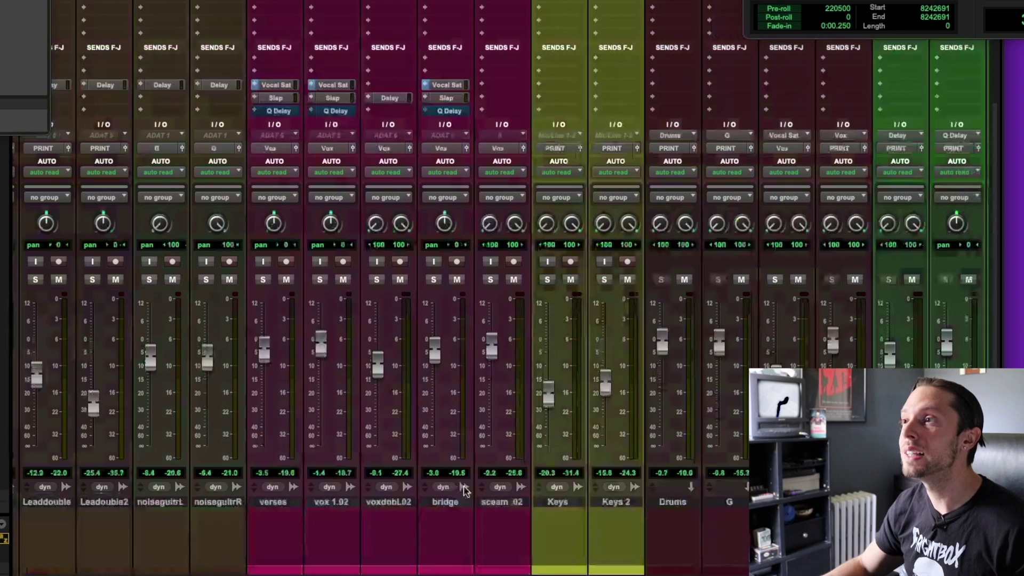
pyautogui.hscroll(8, 469, 485)
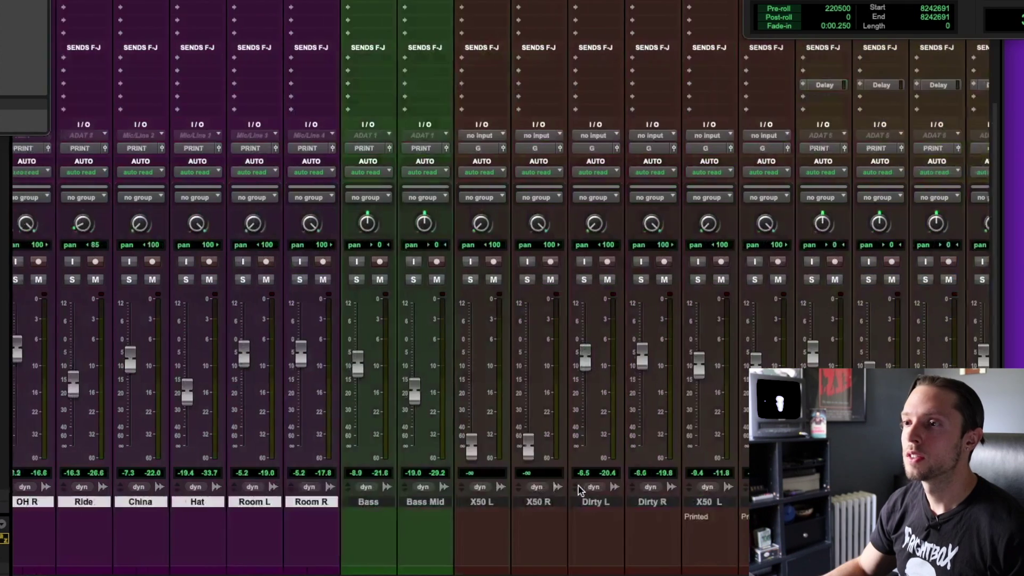
pyautogui.hscroll(-10, 580, 491)
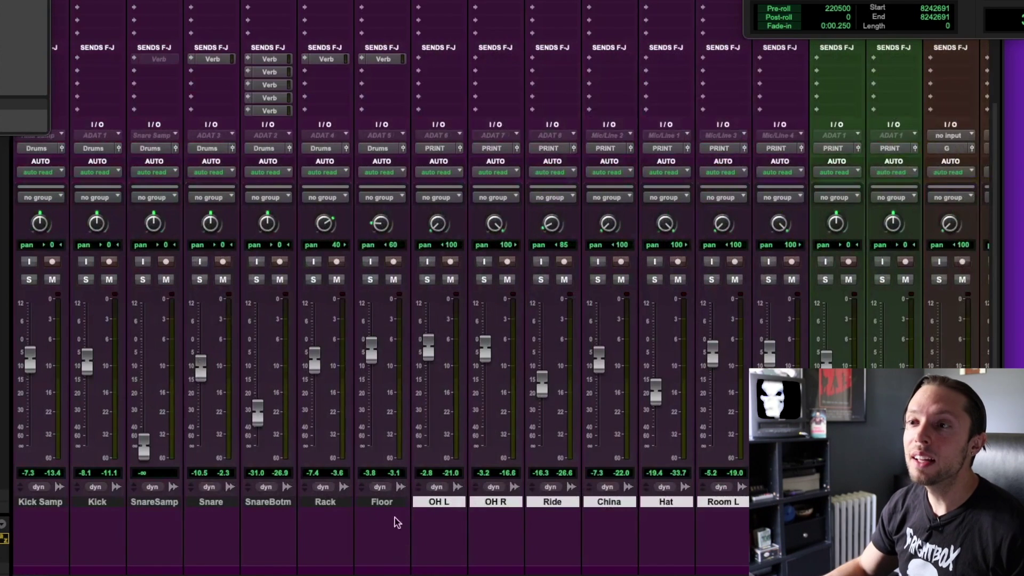
# Shift the mixer to uncover the track list, and select the Kick Samp, Kick and Rack tracks one after another
pyautogui.click(33, 502)
pyautogui.moveTo(285, 1); pyautogui.dragTo(339, 1)
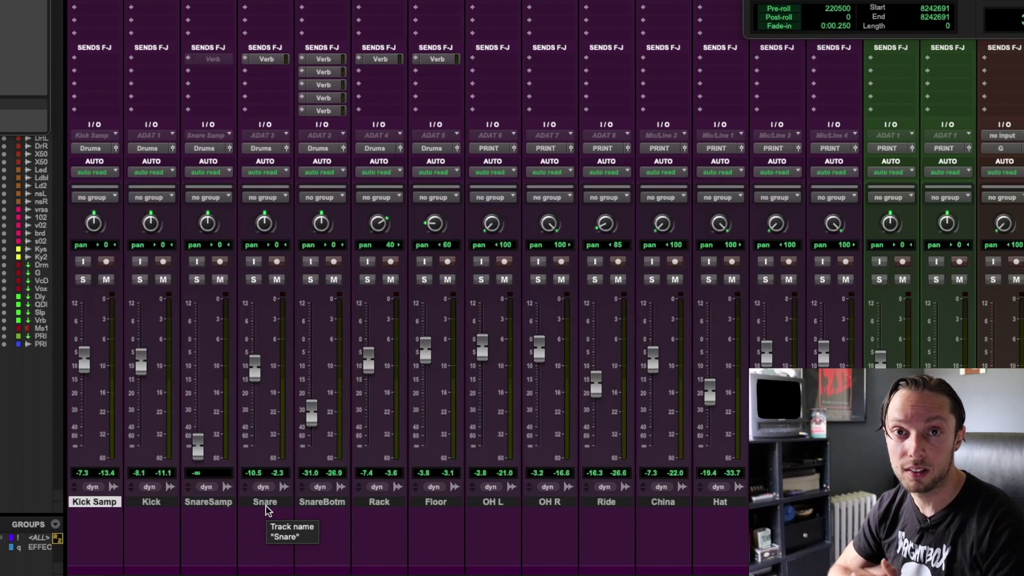
pyautogui.click(162, 506)
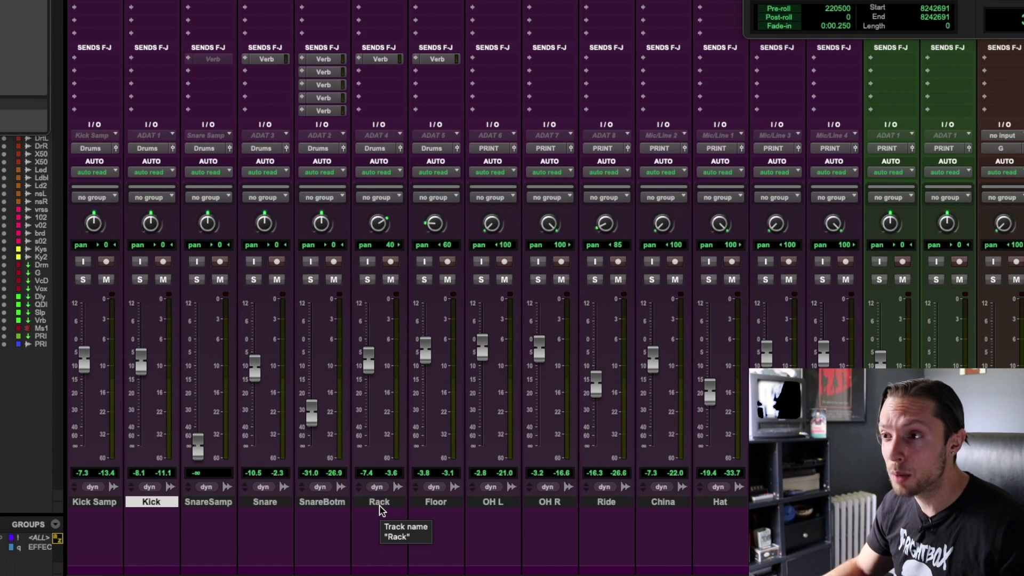
pyautogui.click(379, 504)
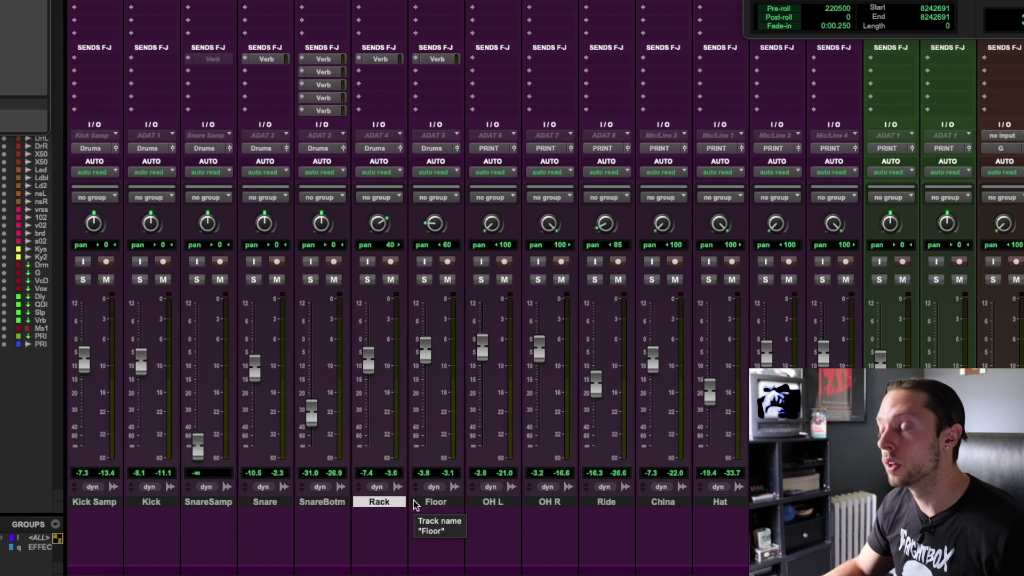
# Select the OH L track and look over the insert slots of the drum channels
pyautogui.click(505, 504)
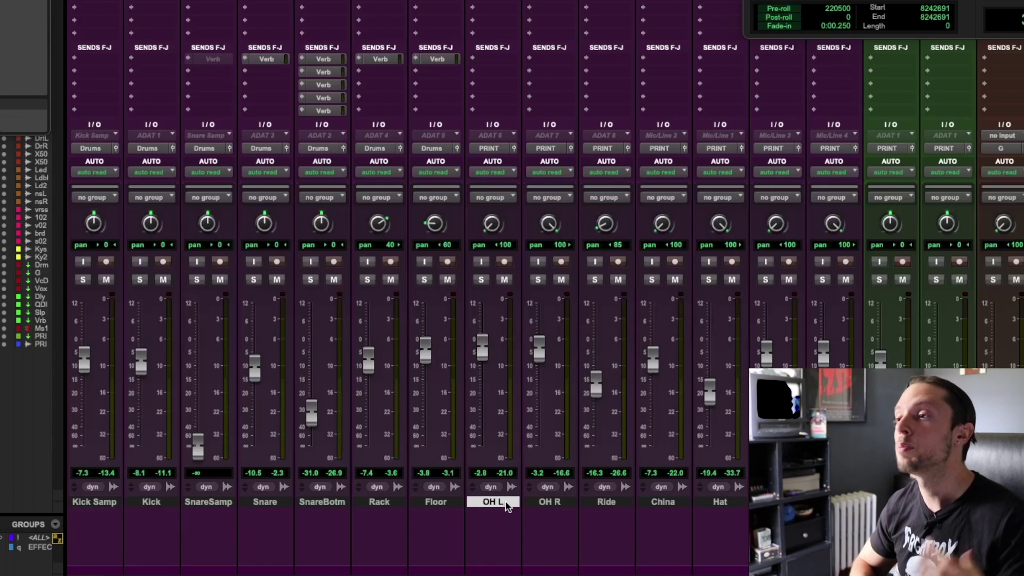
pyautogui.scroll(5, 398, 569)
pyautogui.scroll(-5, 462, 491)
pyautogui.scroll(5, 453, 497)
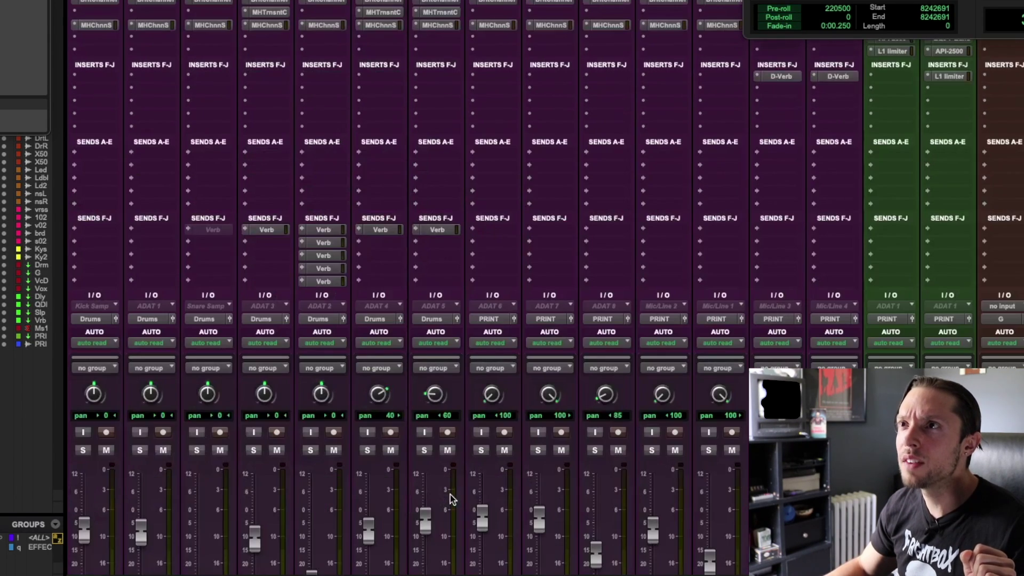
pyautogui.scroll(2, 66, 30)
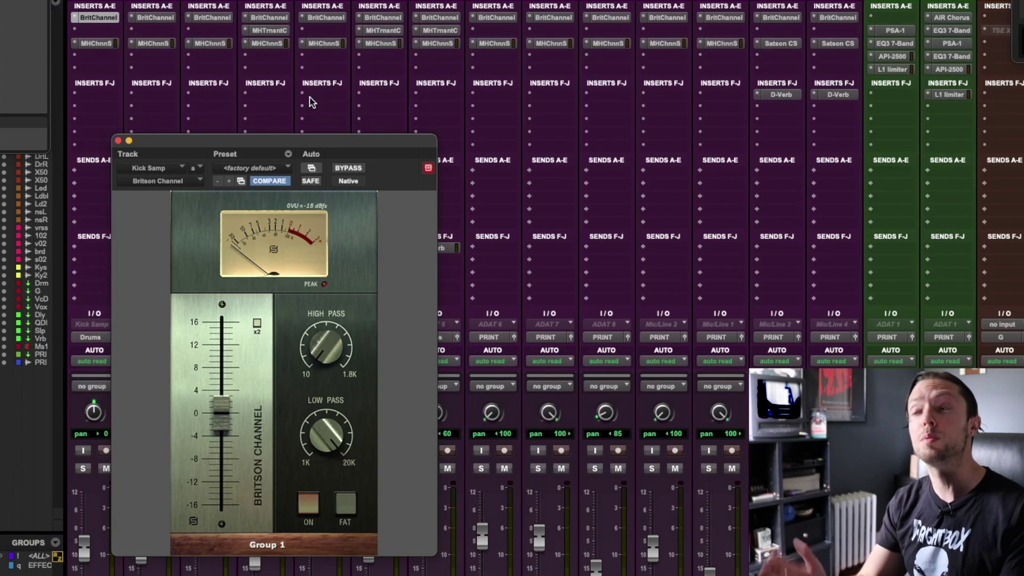
# Move Kick Samp's Britson Channel window aside, close it, and look over the drum channels' inserts and faders
pyautogui.moveTo(175, 144); pyautogui.dragTo(217, 78)
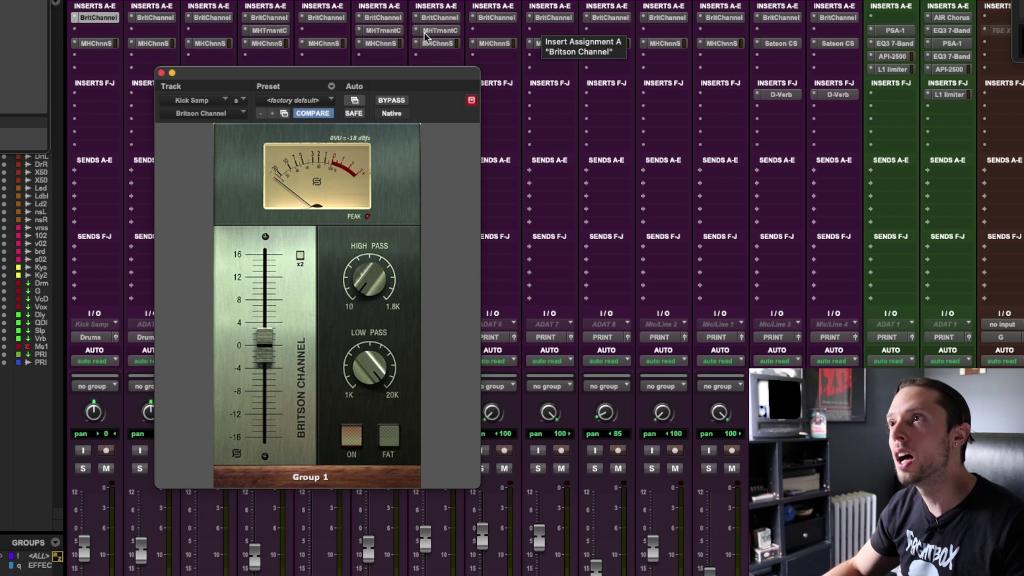
pyautogui.click(161, 73)
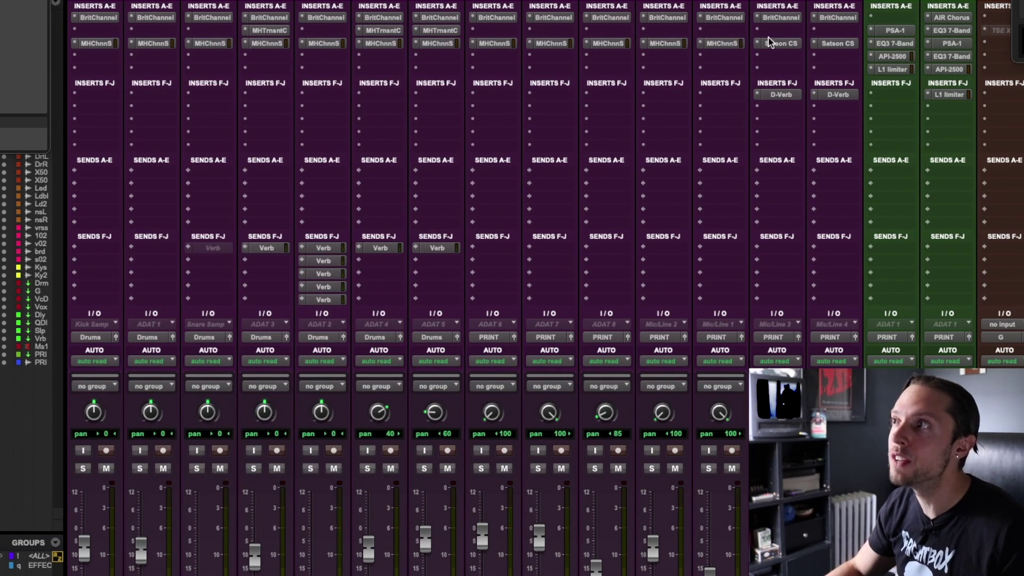
pyautogui.scroll(-5, 319, 133)
pyautogui.scroll(5, 96, 493)
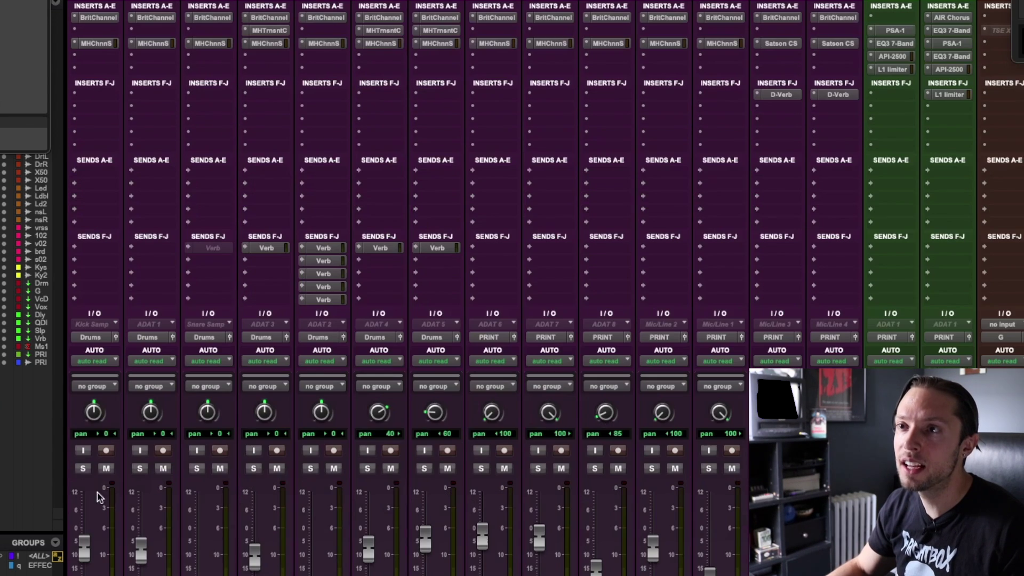
# Open the MH ChannelStrip insert on Kick Samp, move its window clear of the first channels, and play the track soloed
pyautogui.click(97, 31)
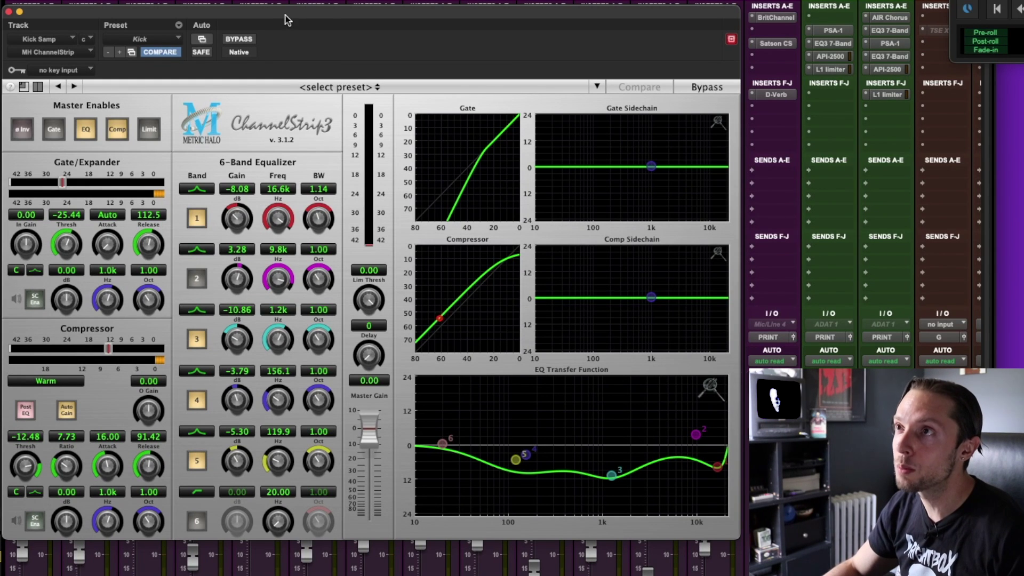
pyautogui.moveTo(285, 14); pyautogui.dragTo(535, 0)
pyautogui.scroll(-5, 107, 245)
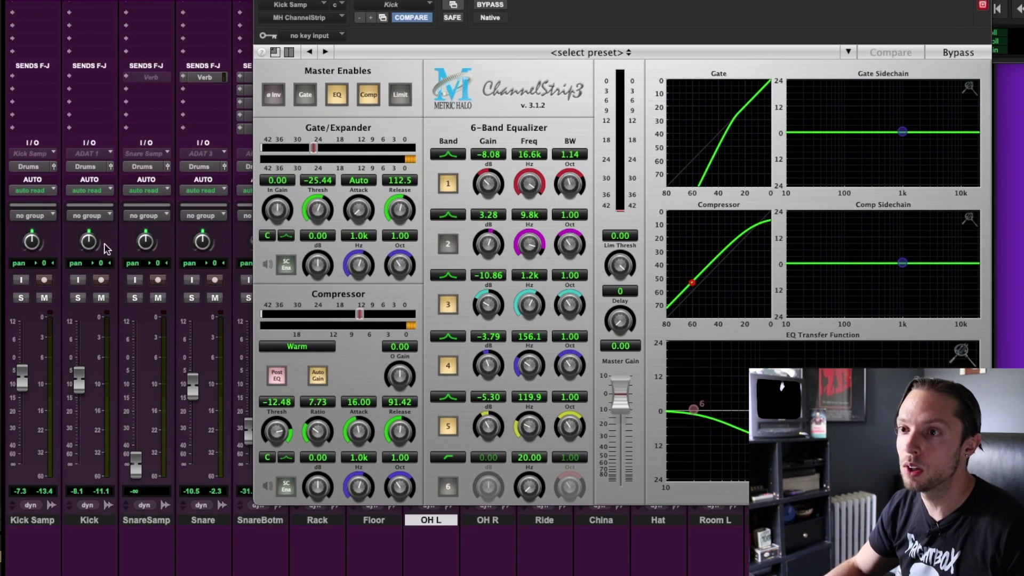
pyautogui.click(21, 297)
pyautogui.press('space')
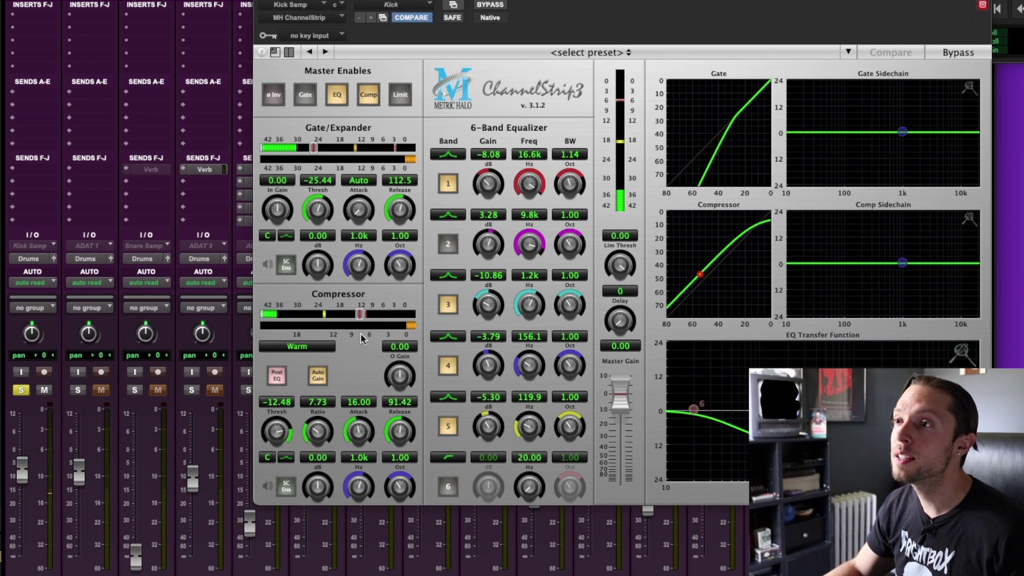
# Close Kick Samp's ChannelStrip window and open the MH ChannelStrip insert on the Kick track for review
pyautogui.click(258, 1)
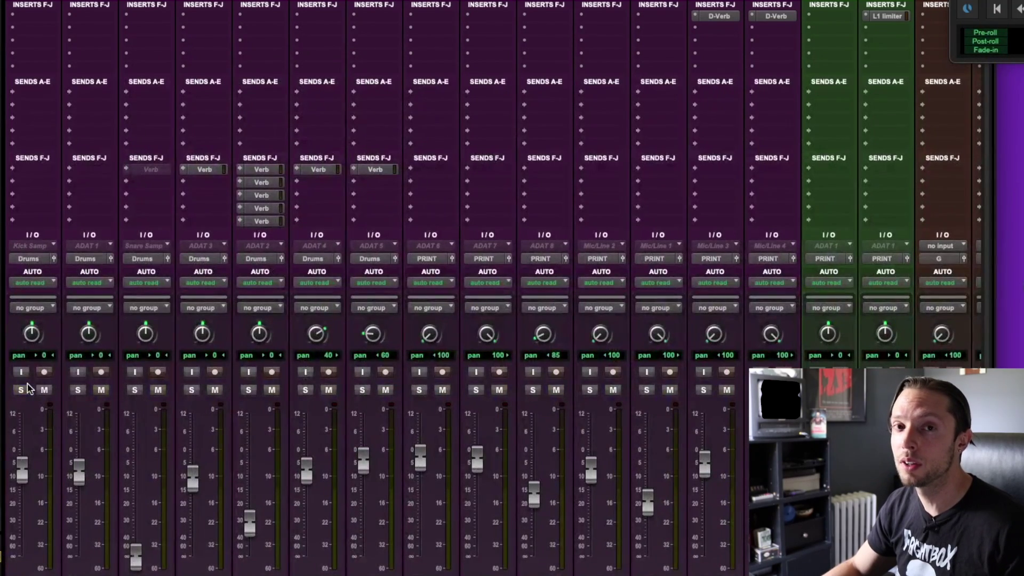
pyautogui.scroll(3, 83, 16)
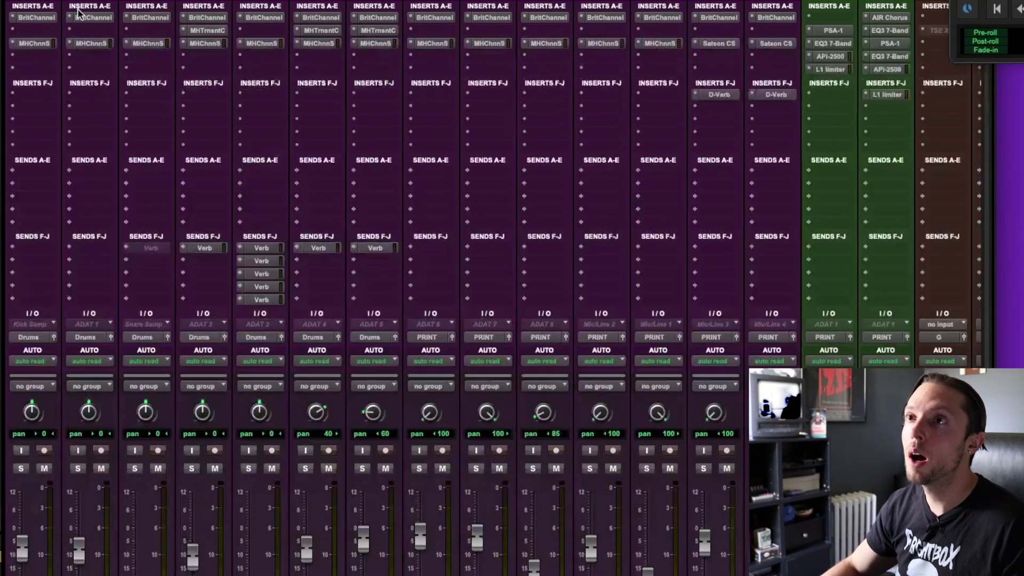
pyautogui.click(88, 47)
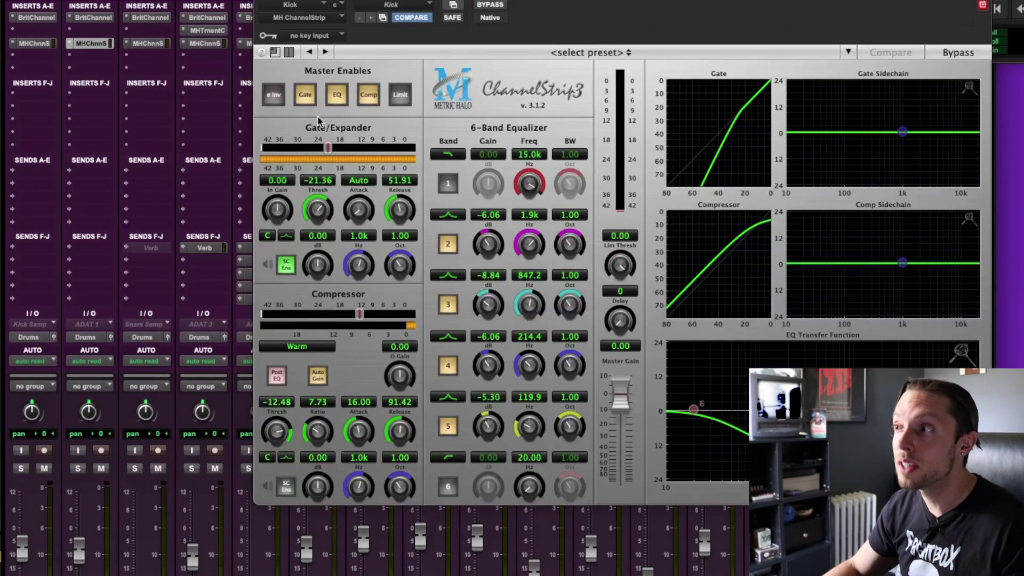
pyautogui.scroll(-6, 160, 264)
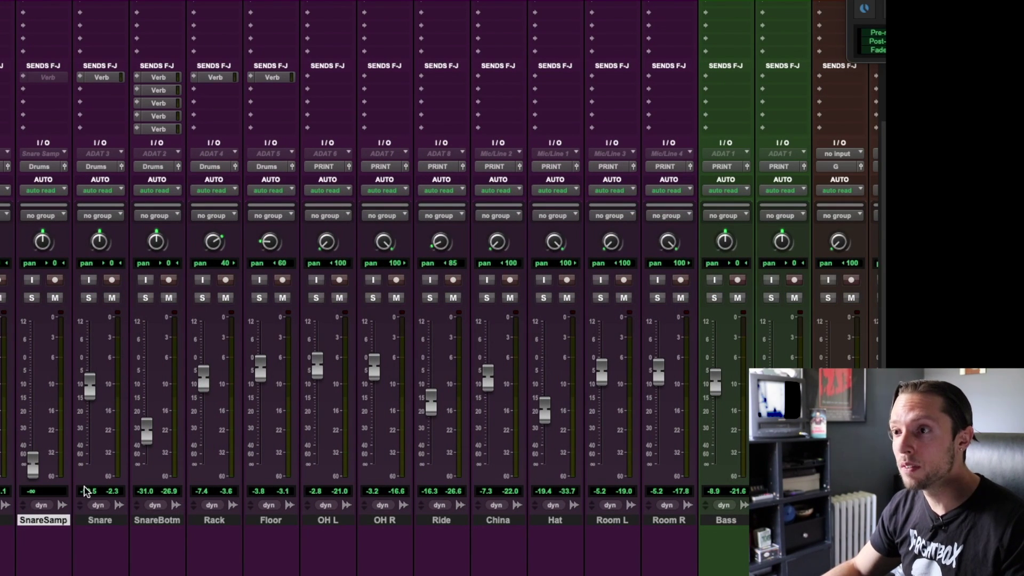
# Select the Snare track, look over its inserts, and solo it
pyautogui.click(97, 520)
pyautogui.scroll(5, 89, 509)
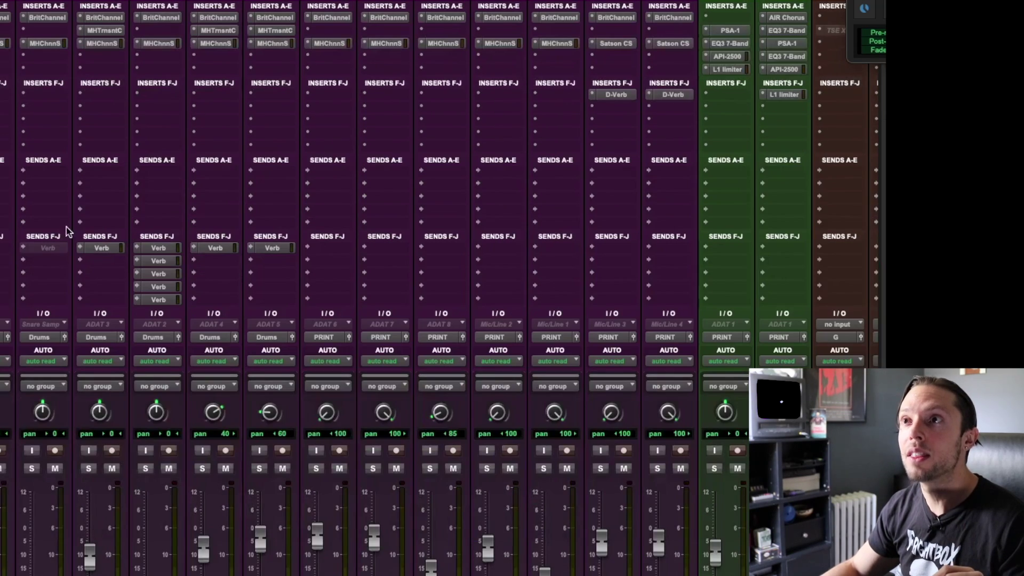
pyautogui.scroll(-5, 101, 117)
pyautogui.scroll(5, 91, 145)
pyautogui.scroll(-5, 106, 38)
pyautogui.click(89, 297)
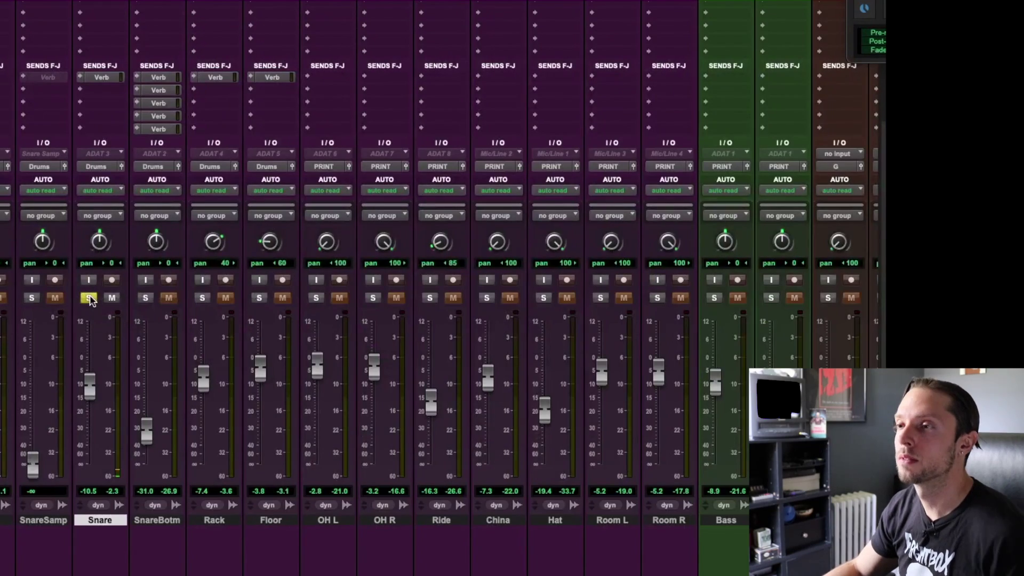
# Examine the soloed Snare channel's Verb send and open its MH transient control insert
pyautogui.scroll(5, 90, 296)
pyautogui.scroll(-4, 98, 119)
pyautogui.click(104, 100)
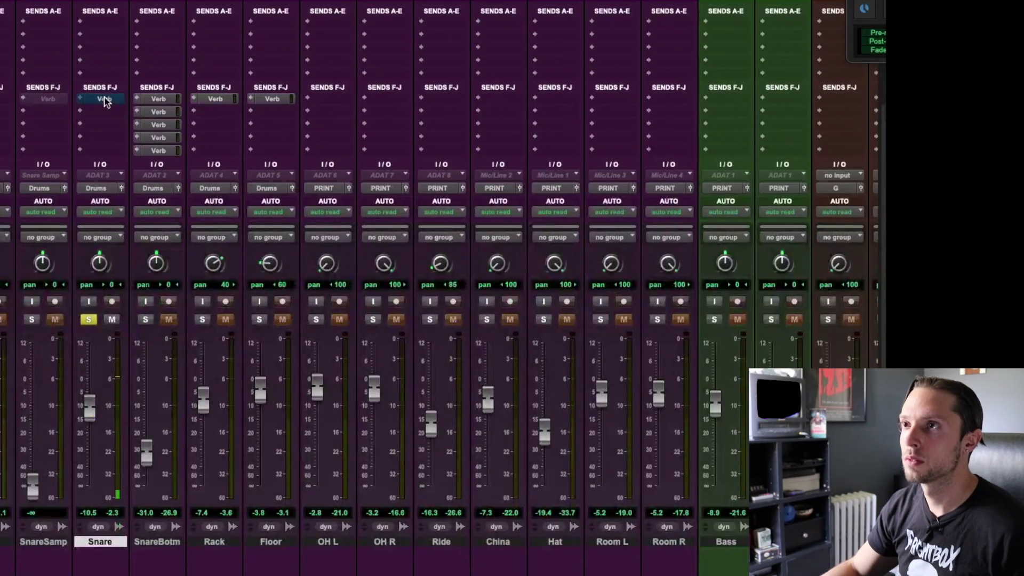
pyautogui.scroll(4, 96, 149)
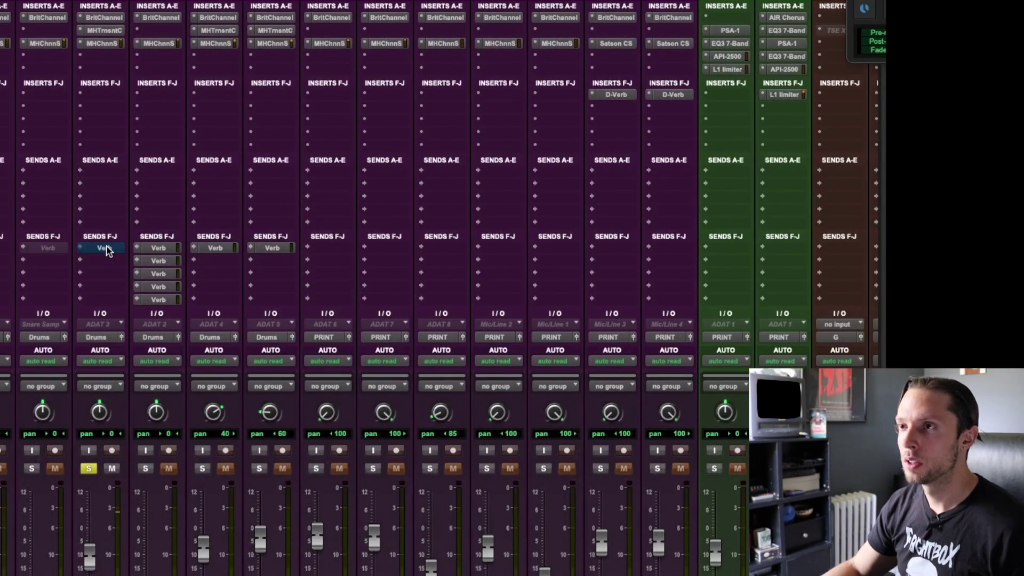
pyautogui.scroll(-2, 85, 217)
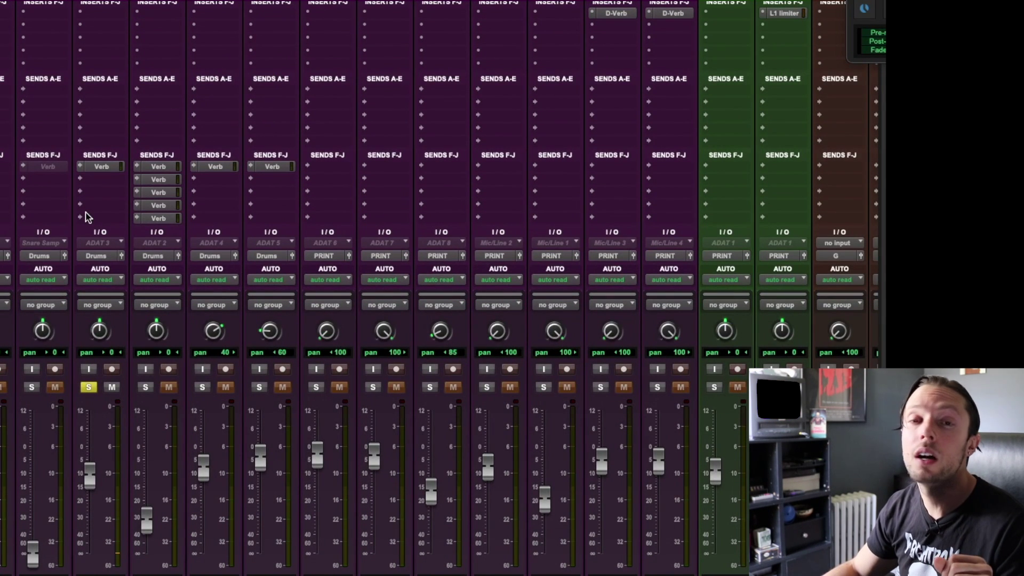
pyautogui.scroll(2, 86, 216)
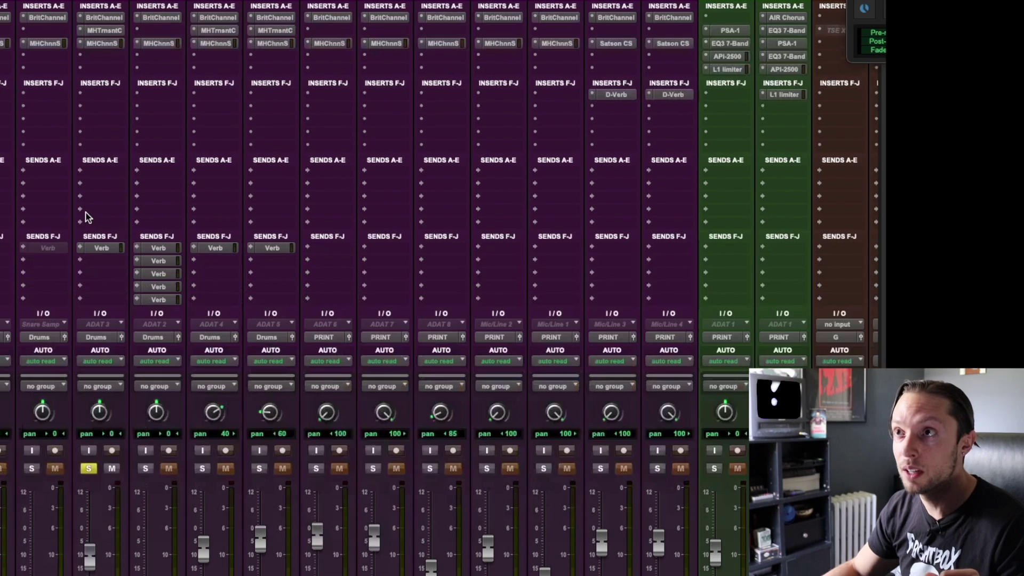
pyautogui.click(107, 32)
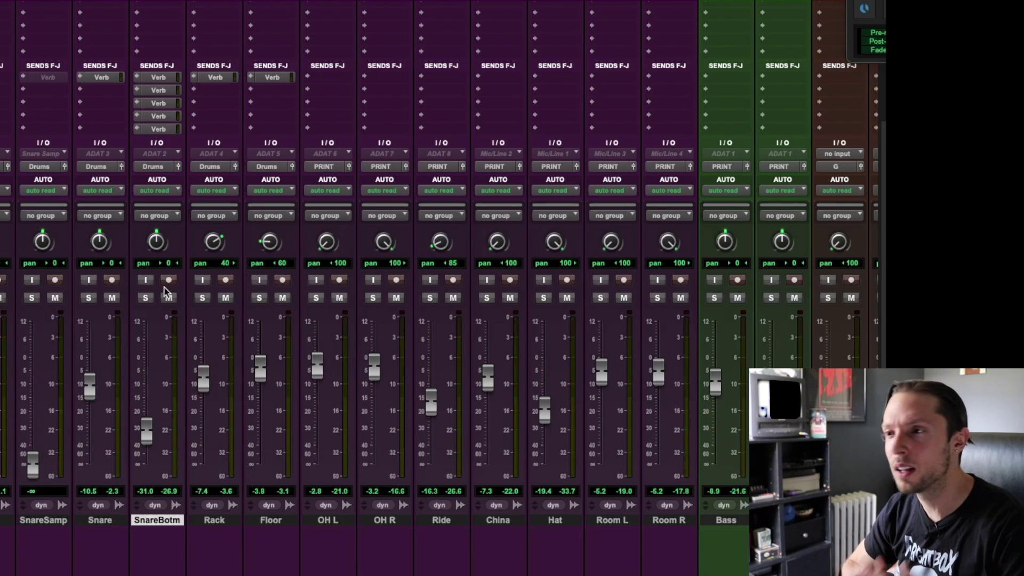
# Solo SnareBotm and compare it with and without the Snare track soloed alongside it
pyautogui.click(145, 297)
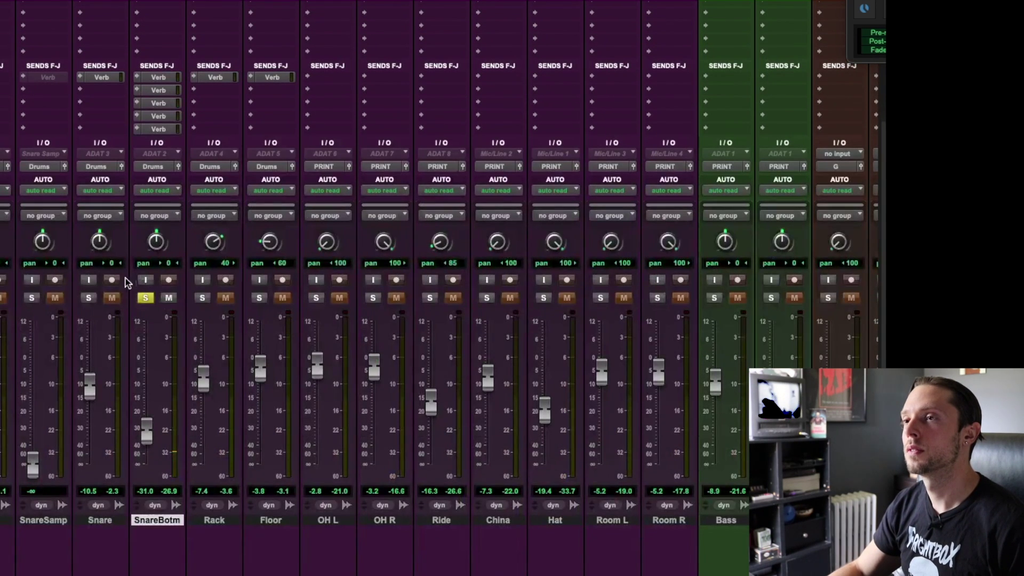
pyautogui.click(89, 297)
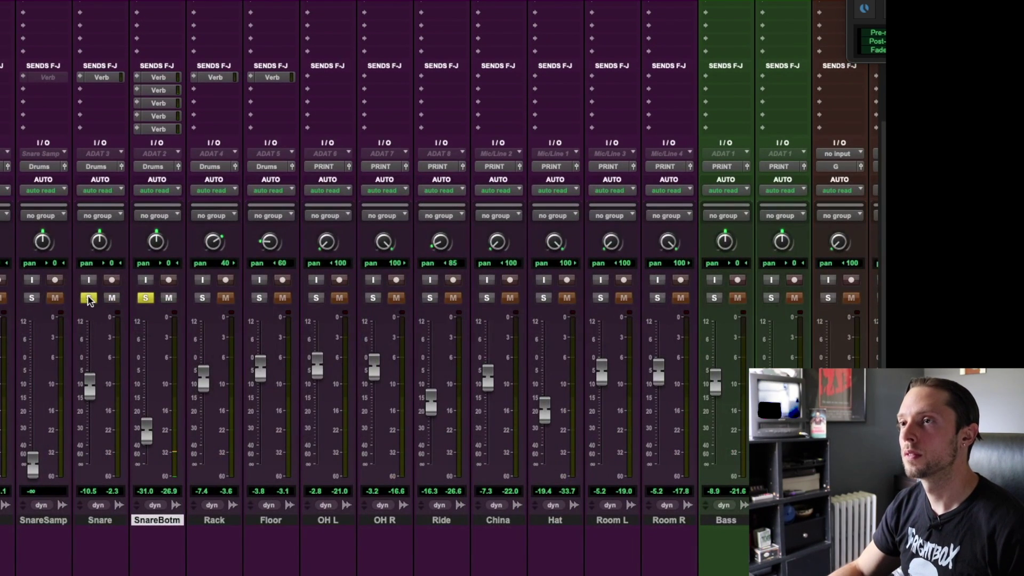
pyautogui.click(89, 297)
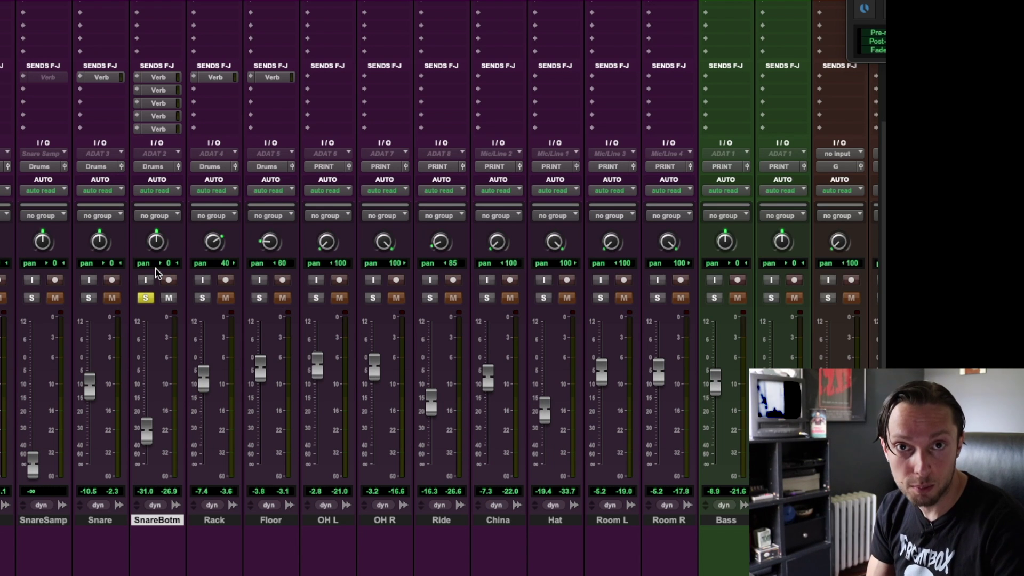
# Open the MH ChannelStrip insert on SnareBotm and examine the track's stacked Verb sends
pyautogui.scroll(5, 156, 49)
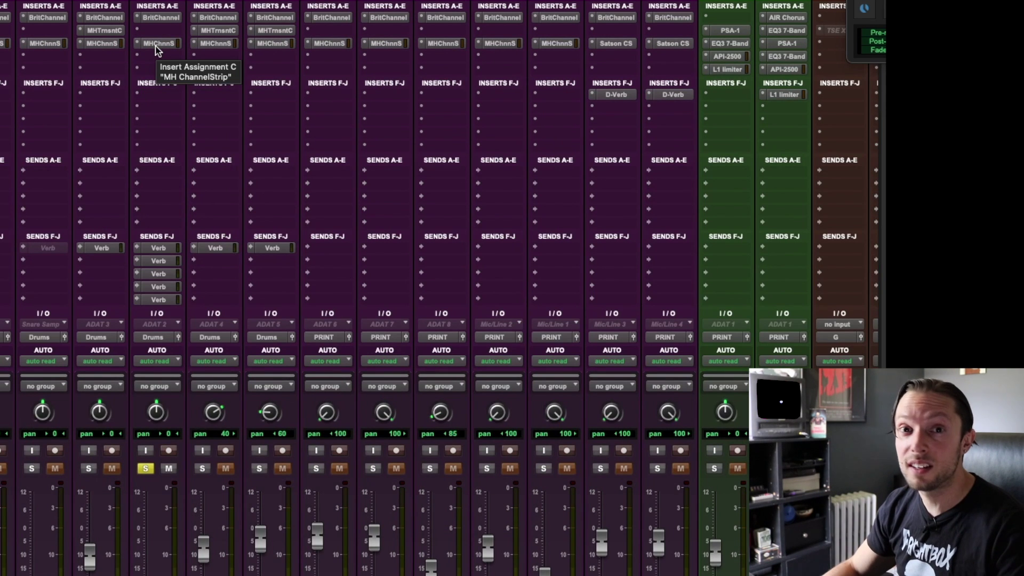
pyautogui.click(156, 43)
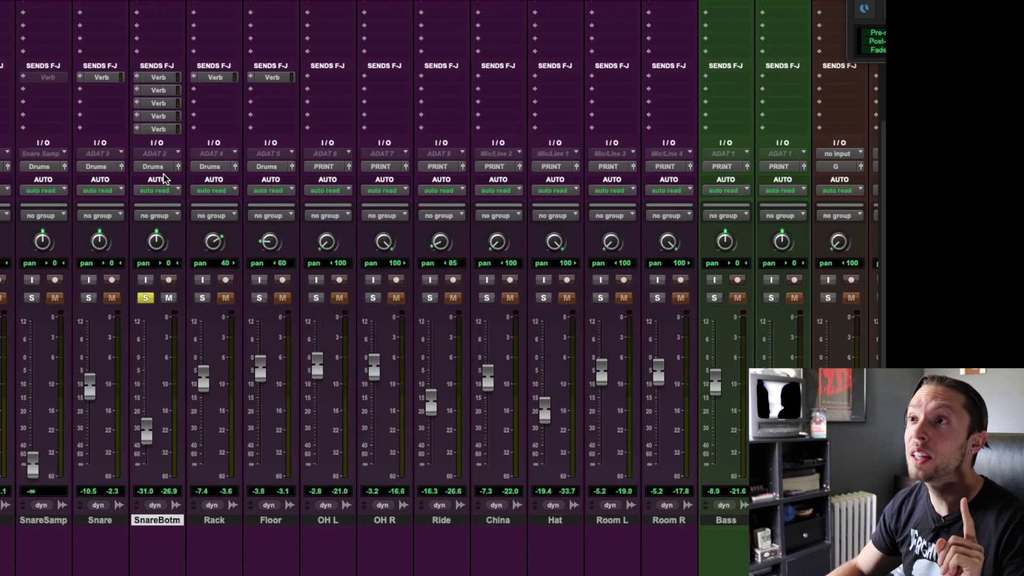
pyautogui.scroll(3, 163, 181)
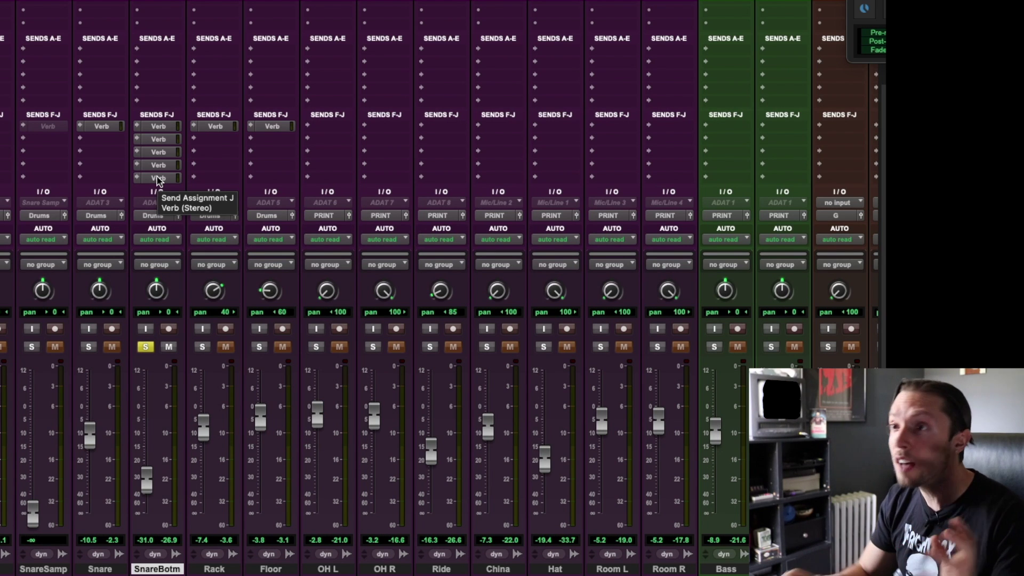
# Take SnareBotm out of solo and compare the full mix with the track muted and unmuted
pyautogui.click(146, 347)
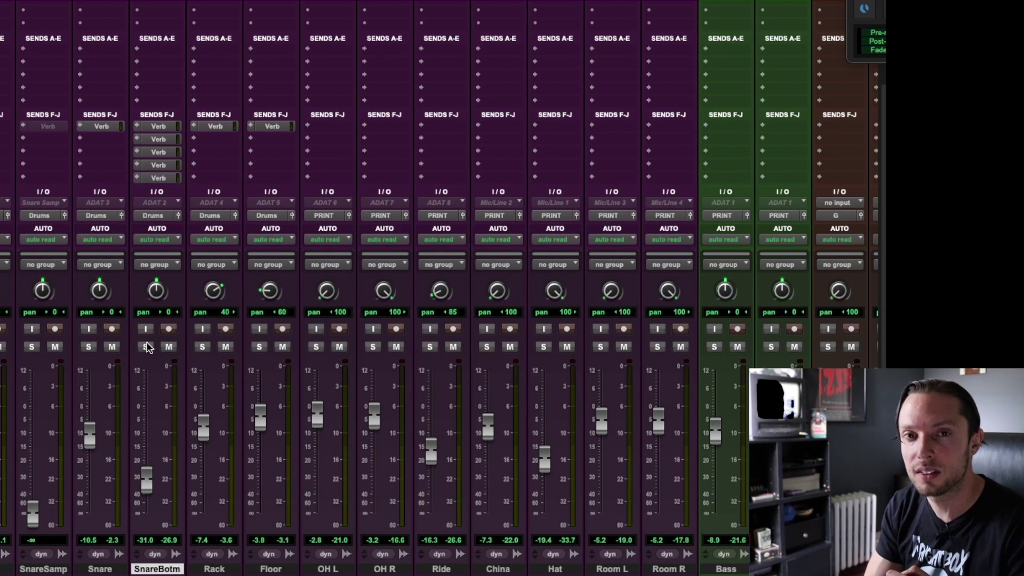
pyautogui.click(168, 347)
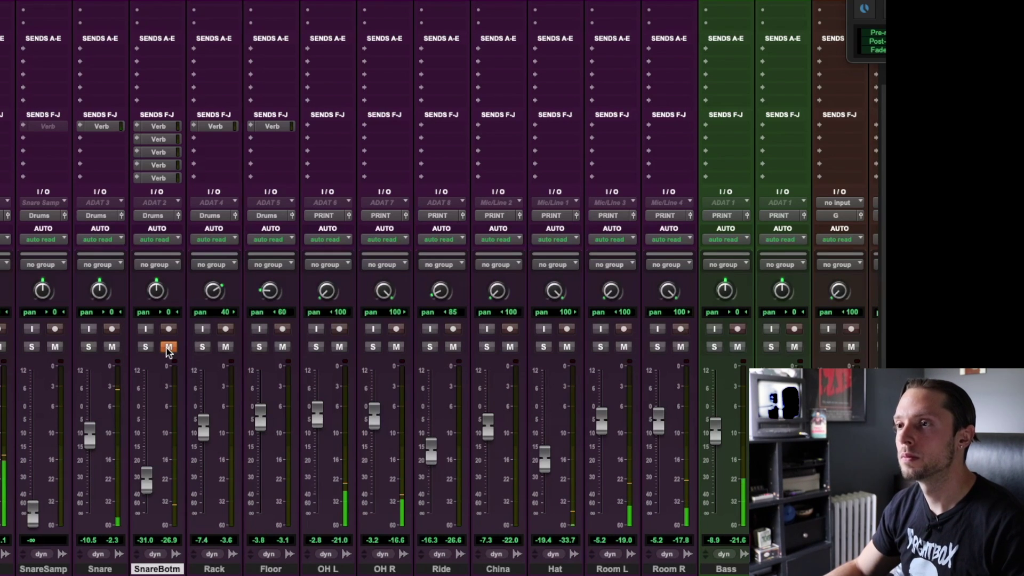
pyautogui.click(168, 347)
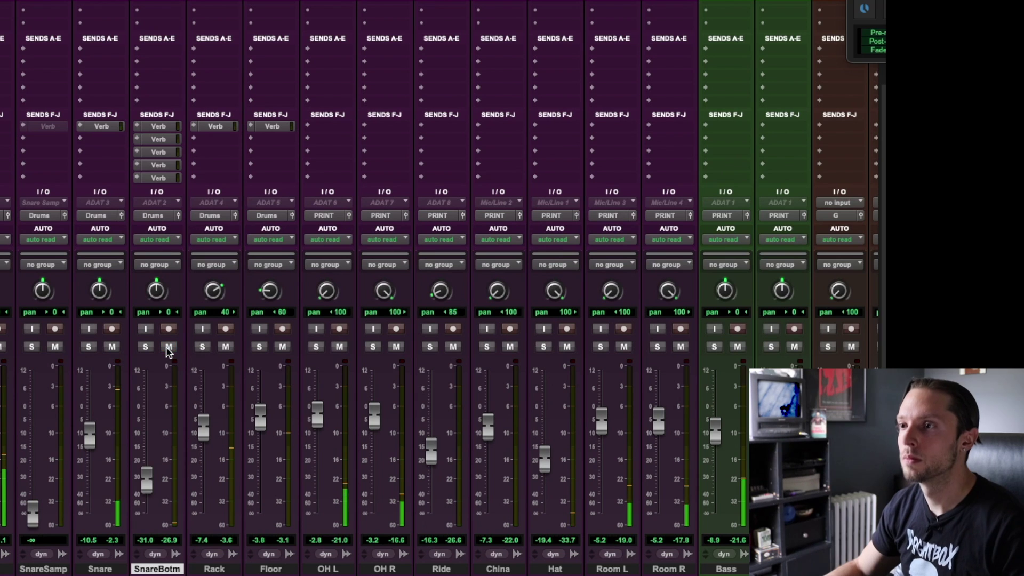
# Select all drum tracks from Kick through Room R and solo them together
pyautogui.click(669, 569)
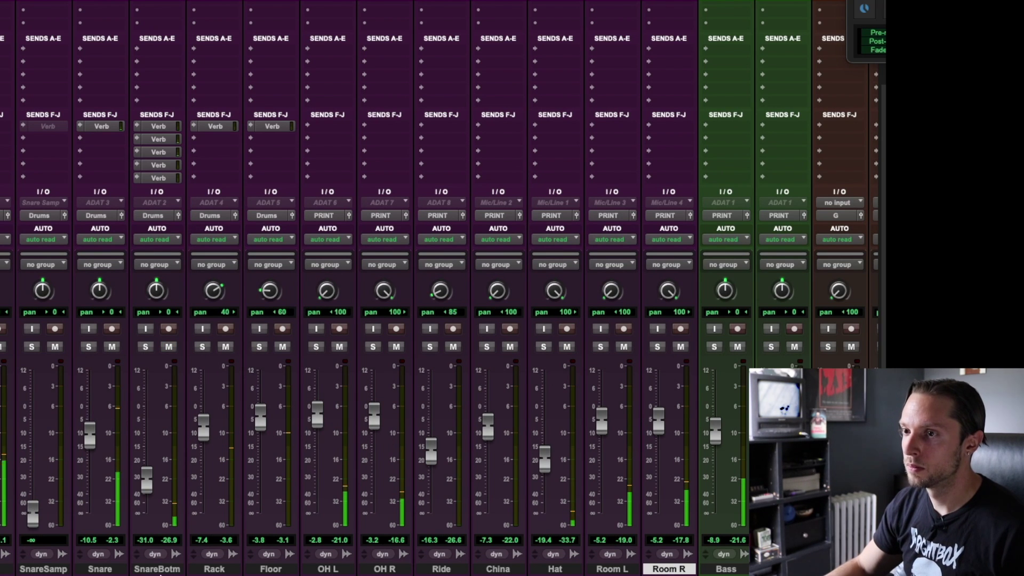
pyautogui.keyDown('shift'); pyautogui.click(5, 570); pyautogui.keyUp('shift')
pyautogui.hotkey('shift', 's')
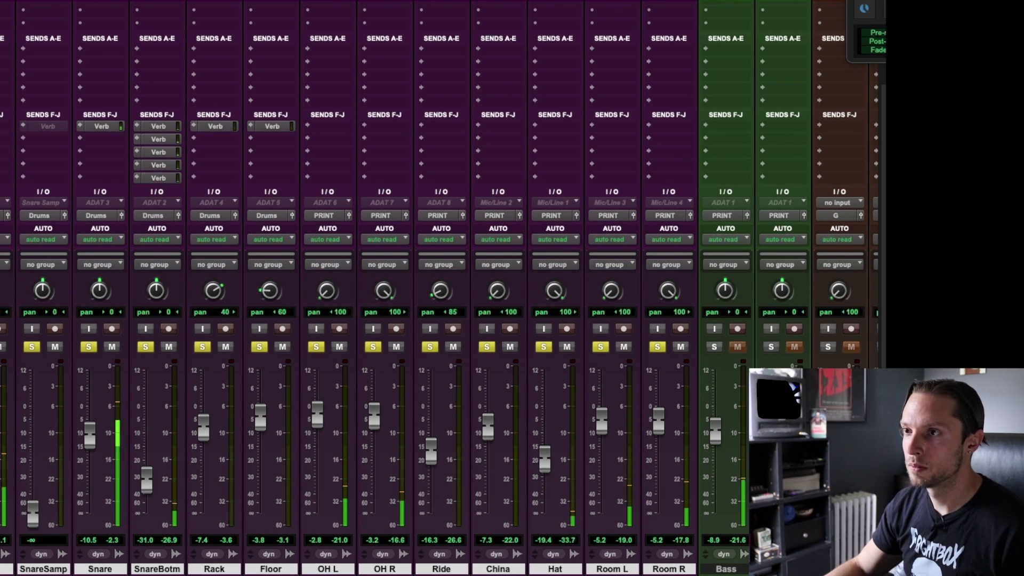
# Mute and unmute SnareBotm repeatedly within the soloed drums, and clear the solo on all drum tracks
pyautogui.click(168, 347)
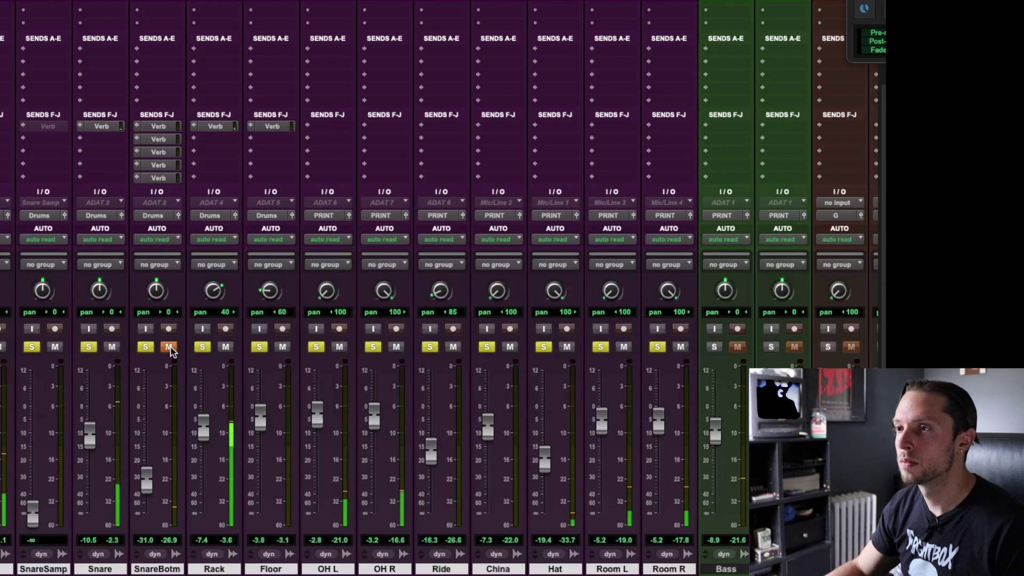
pyautogui.click(168, 347)
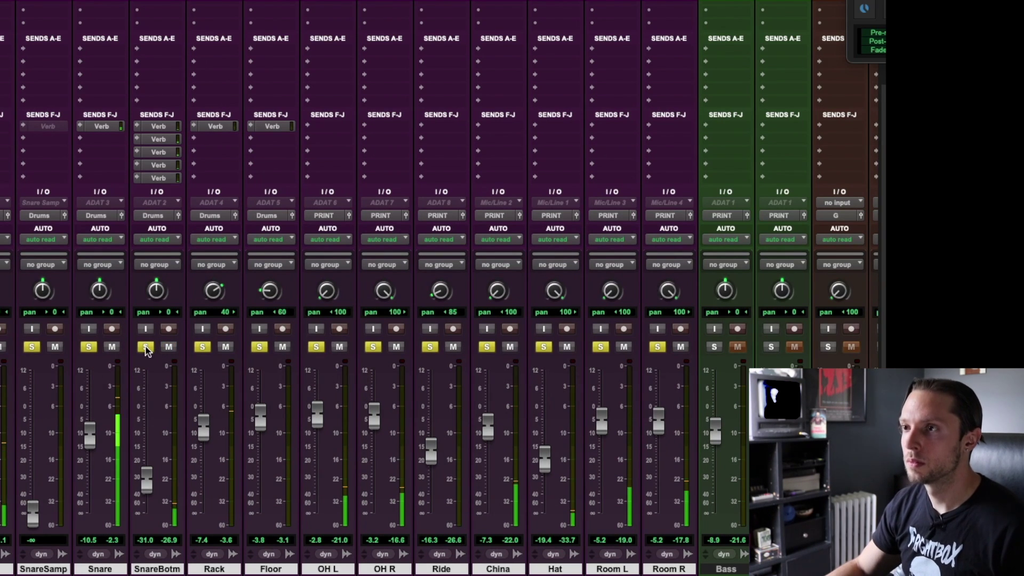
pyautogui.click(169, 349)
pyautogui.click(169, 348)
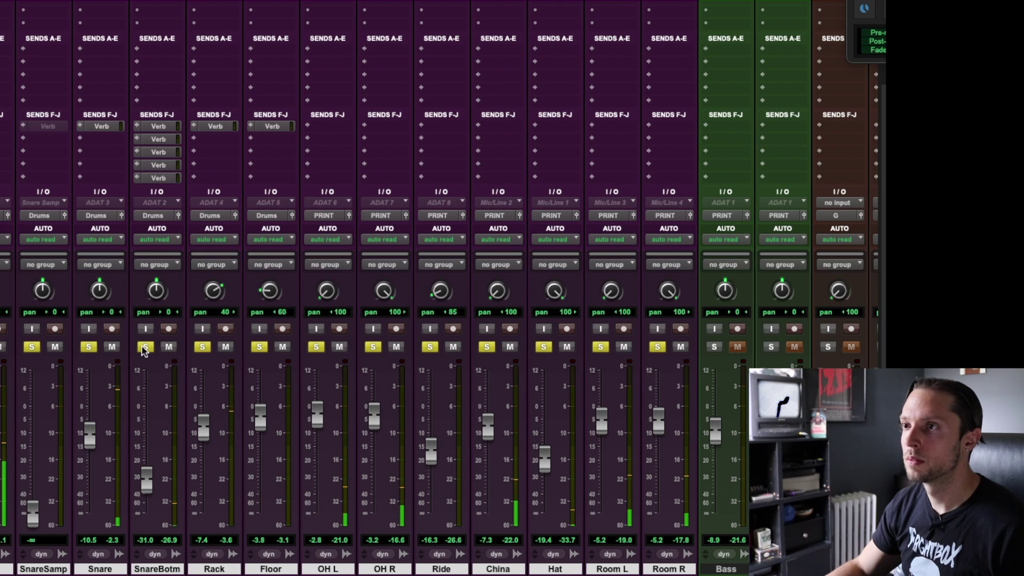
pyautogui.keyDown('alt'); pyautogui.click(146, 348); pyautogui.keyUp('alt')
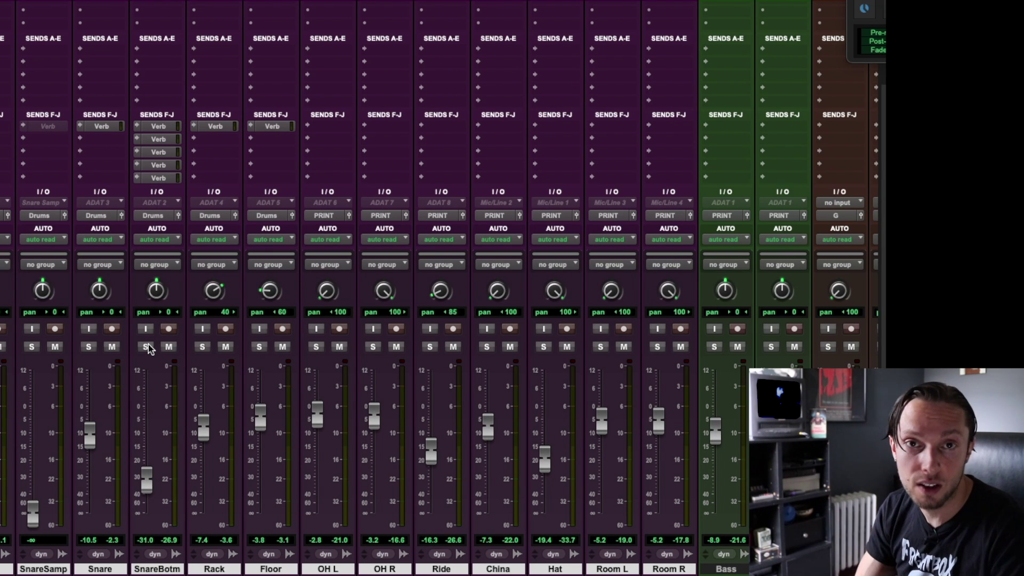
# Open the Verb sends on Snare and SnareBotm and compare their levels
pyautogui.click(113, 129)
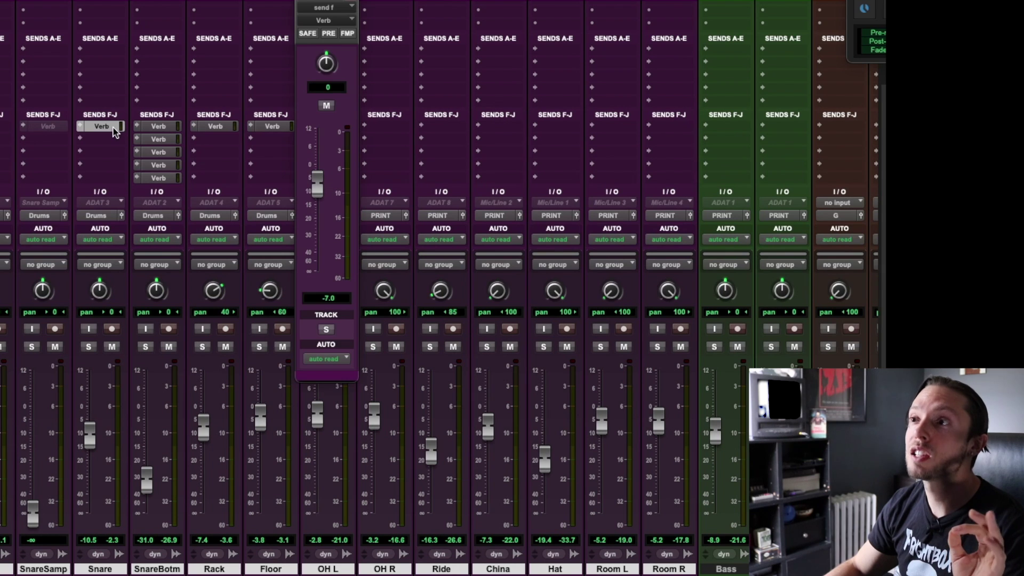
pyautogui.click(165, 129)
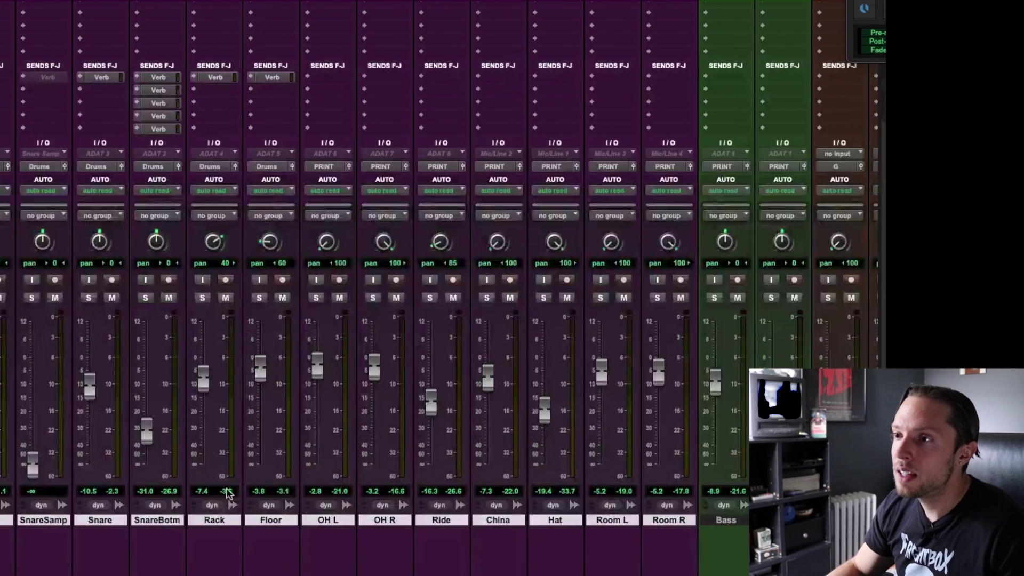
# Open the transient control insert on Rack and the MH ChannelStrip insert on OH L and examine their settings
pyautogui.scroll(5, 229, 256)
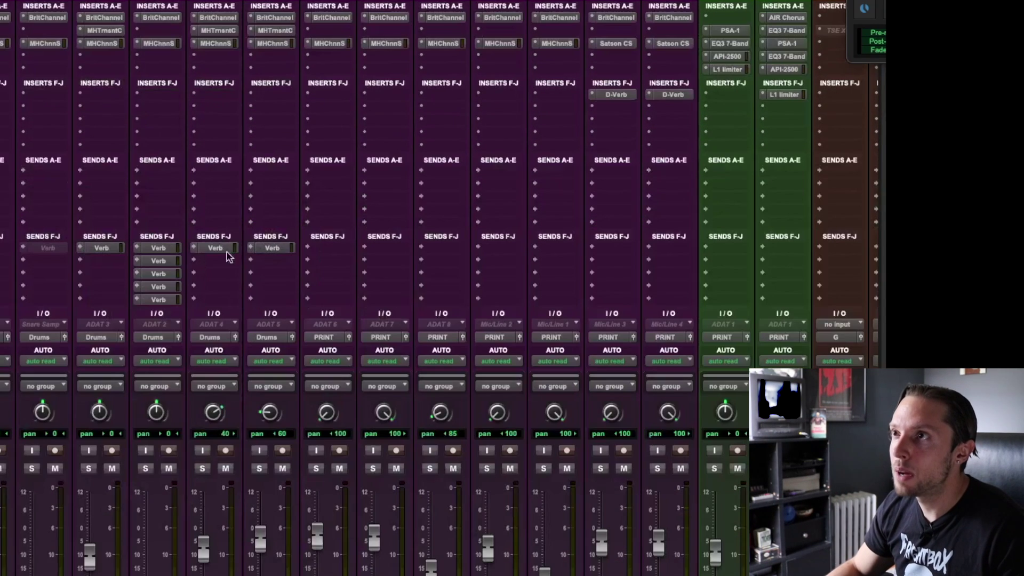
pyautogui.click(235, 33)
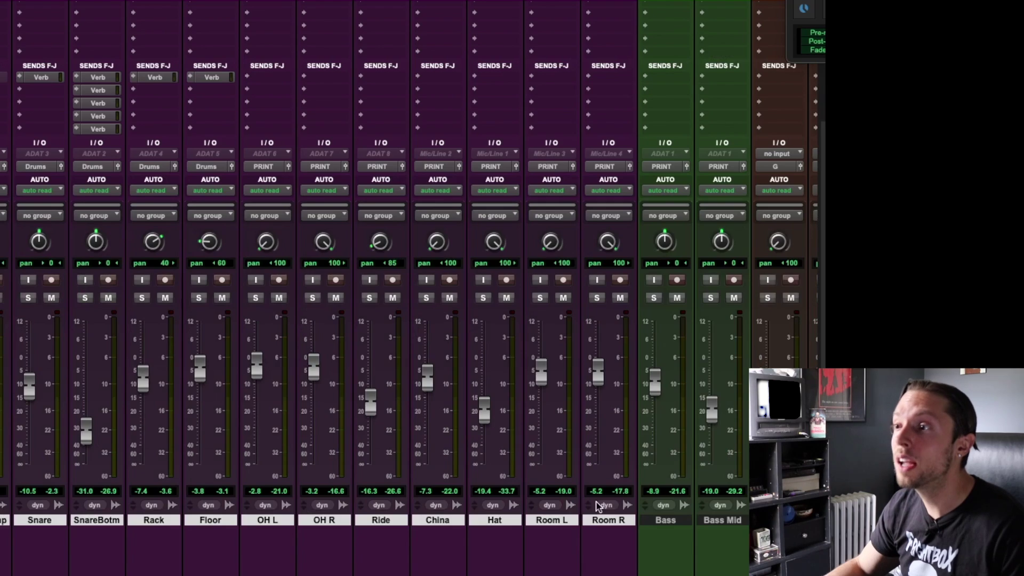
pyautogui.scroll(5, 534, 454)
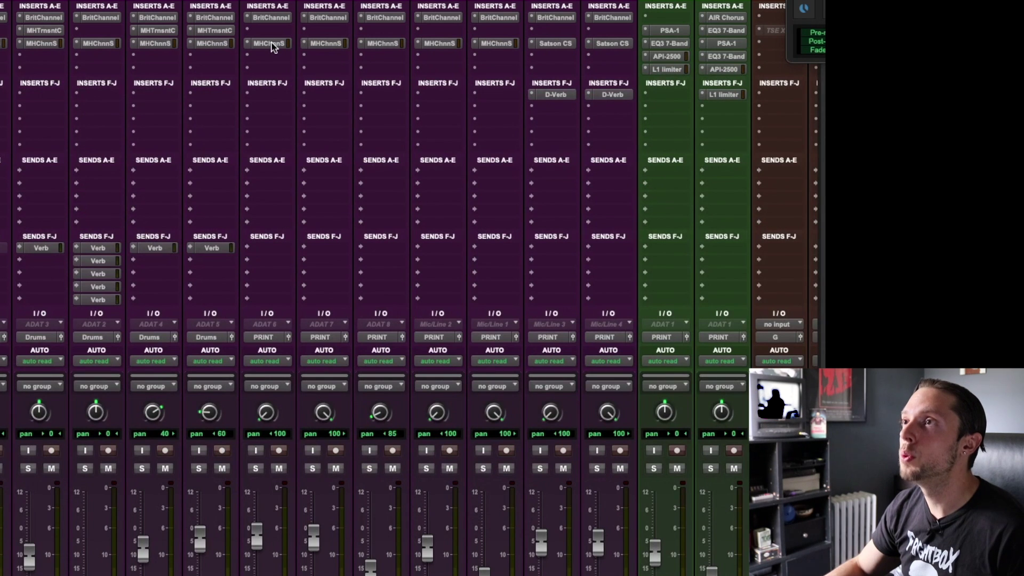
pyautogui.click(270, 43)
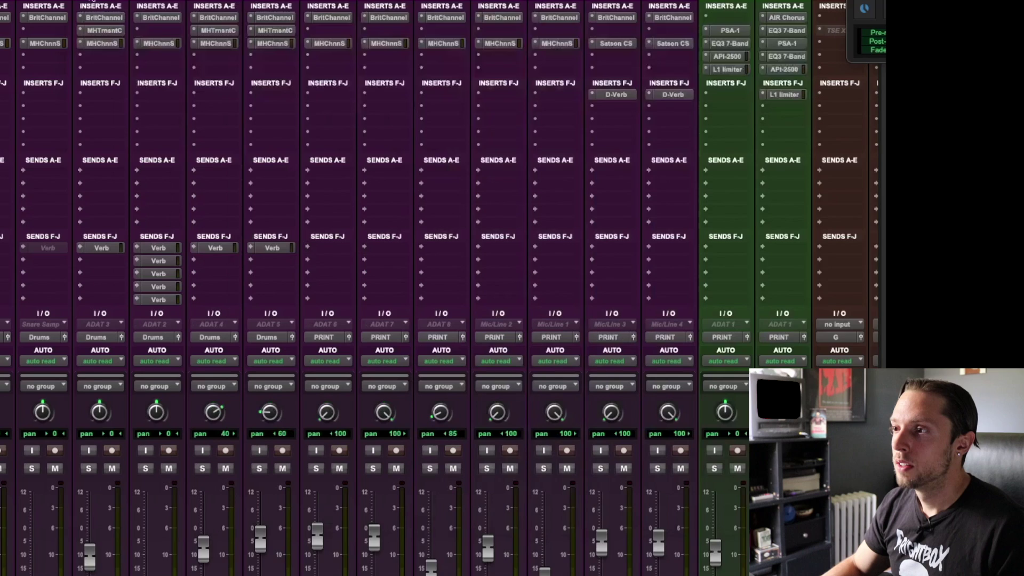
# Select the OH L and OH R overhead tracks and solo them together
pyautogui.scroll(-5, 359, 255)
pyautogui.click(320, 520)
pyautogui.keyDown('shift'); pyautogui.click(379, 520); pyautogui.keyUp('shift')
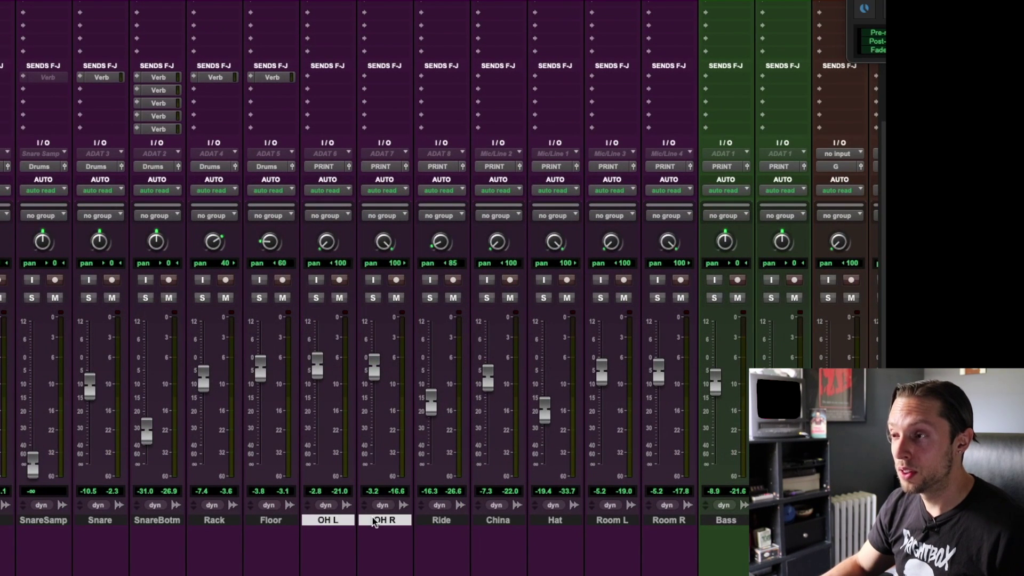
pyautogui.click(317, 298)
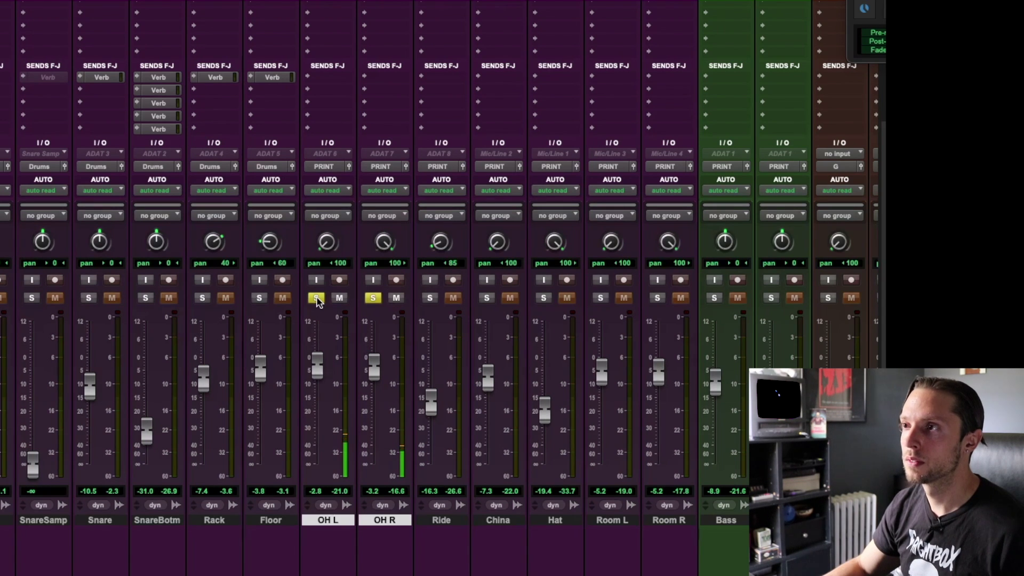
# Bypass and re-enable the MH ChannelStrip inserts on both overheads to compare the sound, and clear their solo
pyautogui.scroll(5, 316, 297)
pyautogui.keyDown('super'); pyautogui.click(322, 44); pyautogui.keyUp('super')
pyautogui.keyDown('super'); pyautogui.click(391, 44); pyautogui.keyUp('super')
pyautogui.keyDown('super'); pyautogui.click(327, 47); pyautogui.keyUp('super')
pyautogui.keyDown('super'); pyautogui.click(389, 44); pyautogui.keyUp('super')
pyautogui.scroll(-5, 354, 205)
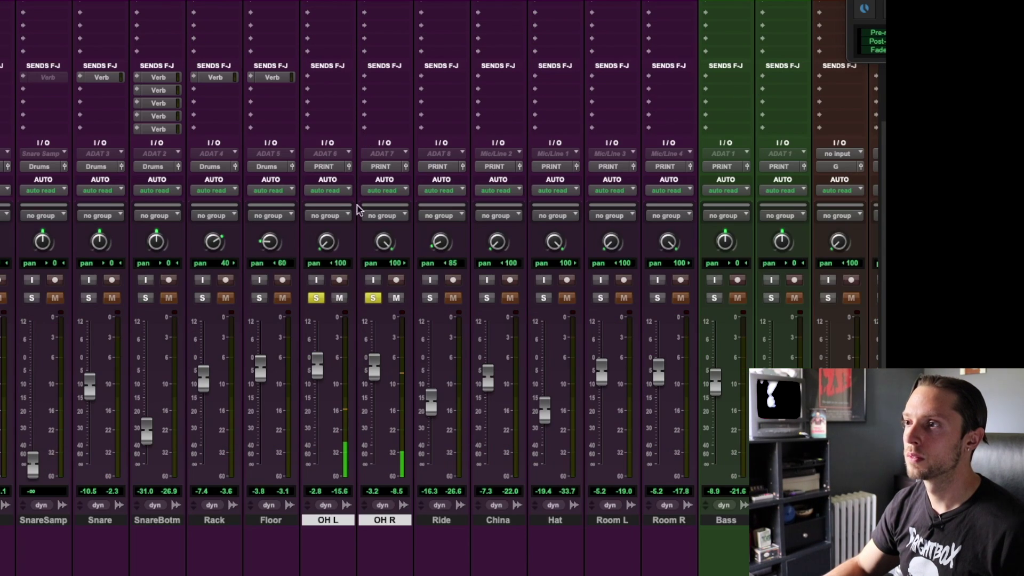
pyautogui.keyDown('alt'); pyautogui.keyDown('shift'); pyautogui.click(316, 297); pyautogui.keyUp('shift'); pyautogui.keyUp('alt')
# Select all drum tracks from Kick Samp through Room R and toggle their solo
pyautogui.click(645, 519)
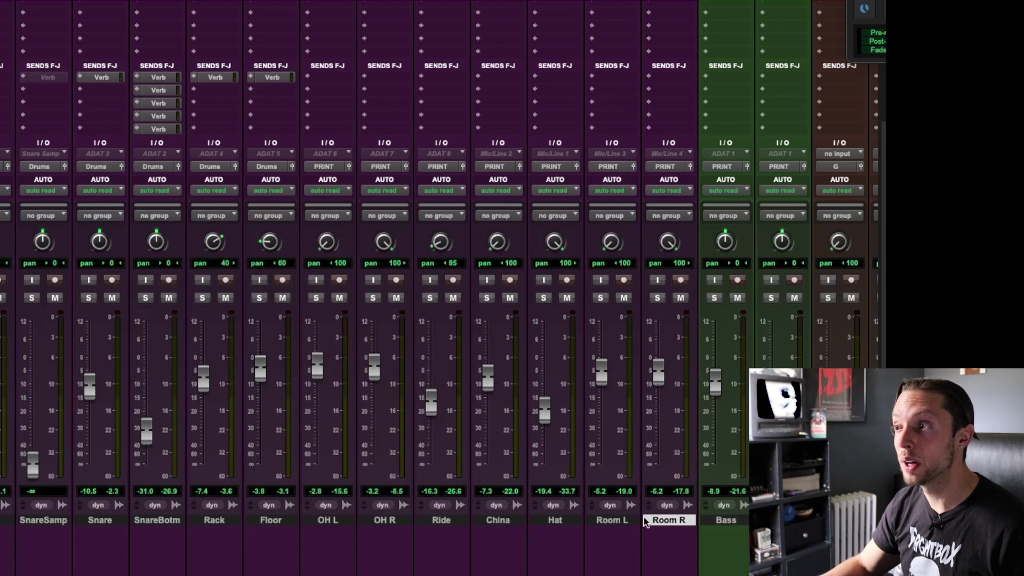
pyautogui.keyDown('shift'); pyautogui.click(40, 520); pyautogui.keyUp('shift')
pyautogui.hotkey('shift', 's')
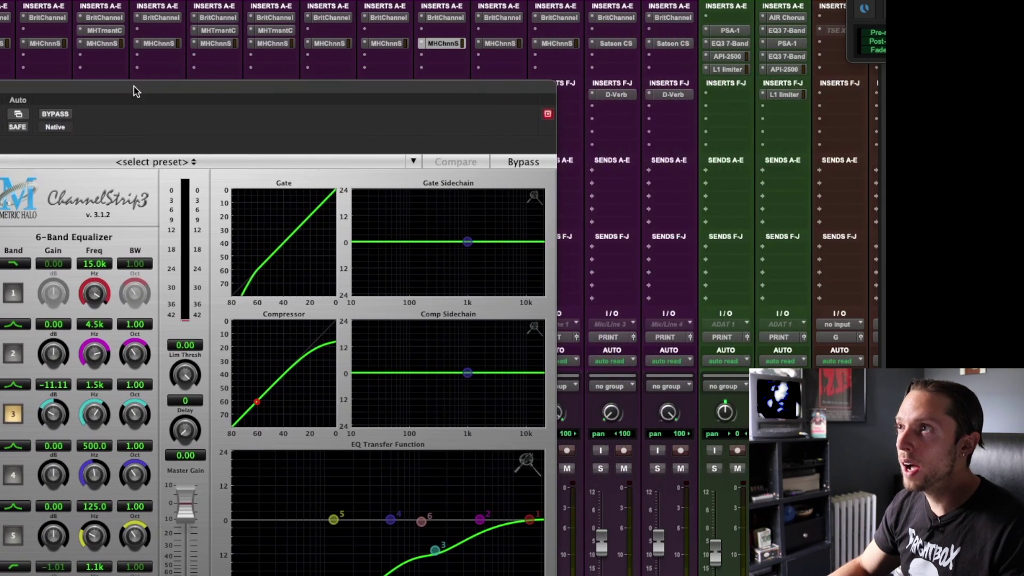
# Compare the MH ChannelStrip settings on China with those on Ride, and close the plug-in window
pyautogui.click(501, 43)
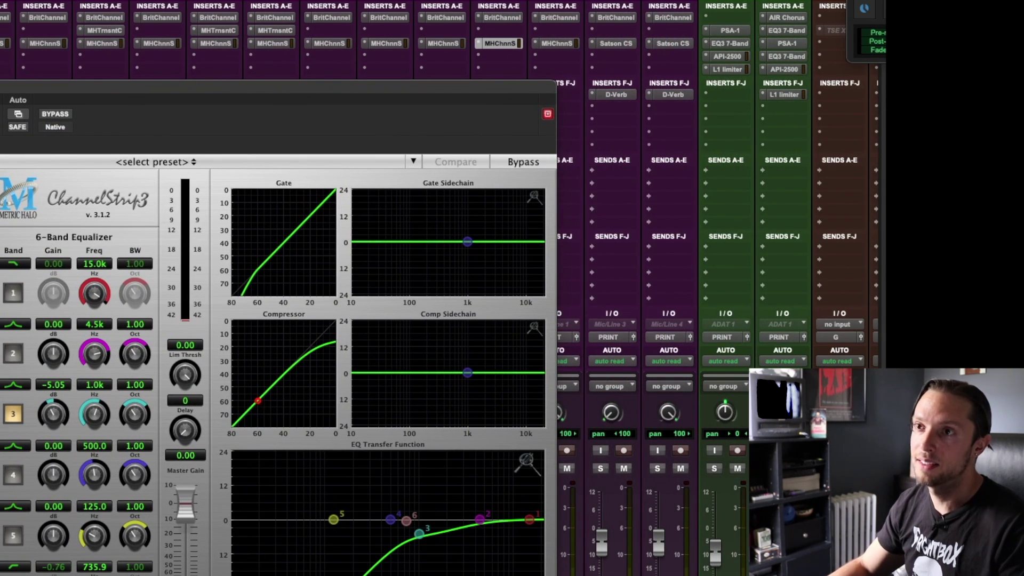
pyautogui.click(1, 87)
pyautogui.scroll(-5, 374, 256)
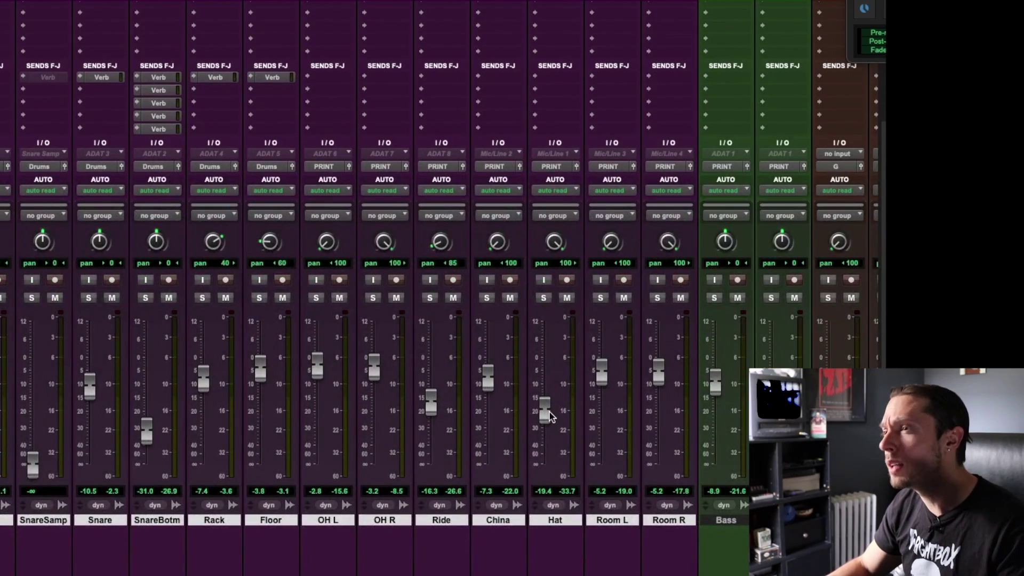
pyautogui.scroll(1, 493, 371)
pyautogui.scroll(3, 493, 371)
pyautogui.scroll(-3, 494, 146)
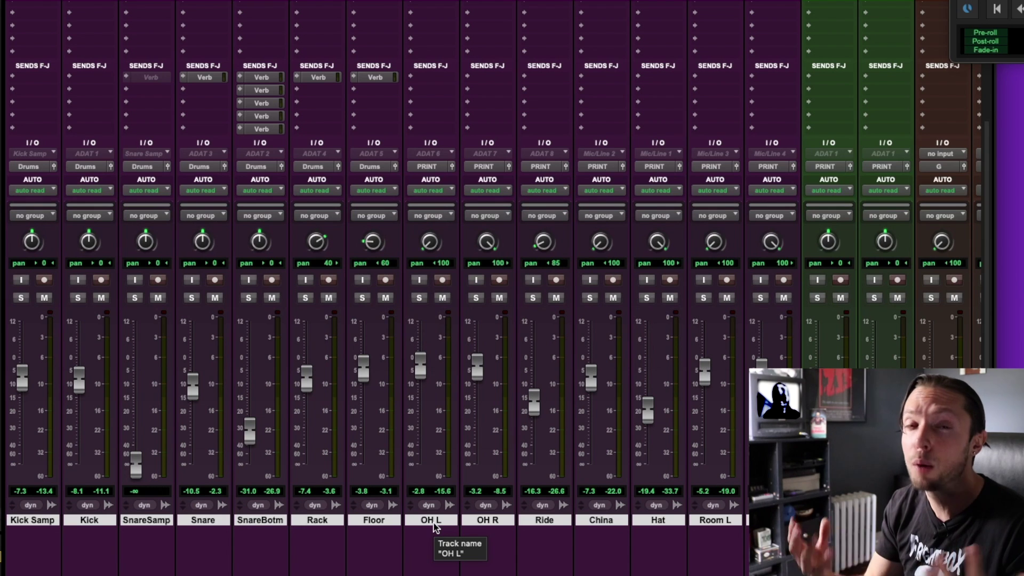
# Select Room L and Room R and open the D-Verb insert on Room L to examine its reverb settings
pyautogui.hscroll(1, 435, 526)
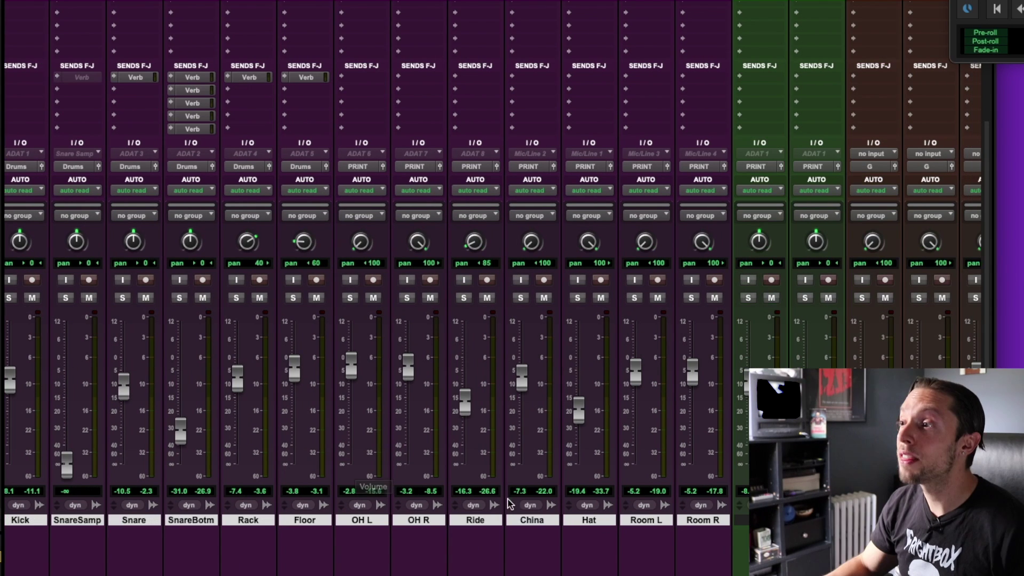
pyautogui.moveTo(645, 520); pyautogui.dragTo(725, 523)
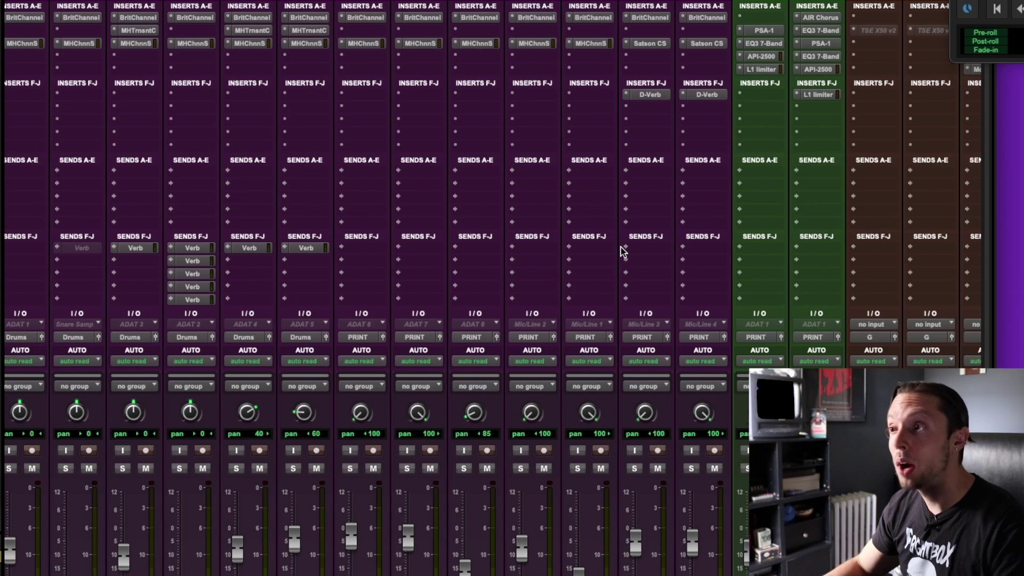
pyautogui.scroll(-5, 624, 254)
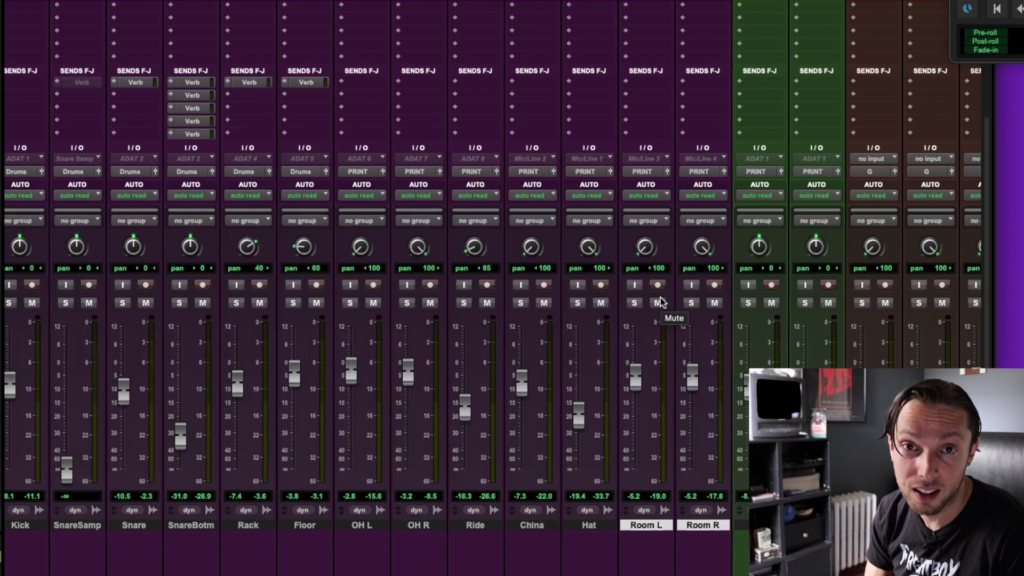
pyautogui.scroll(5, 667, 250)
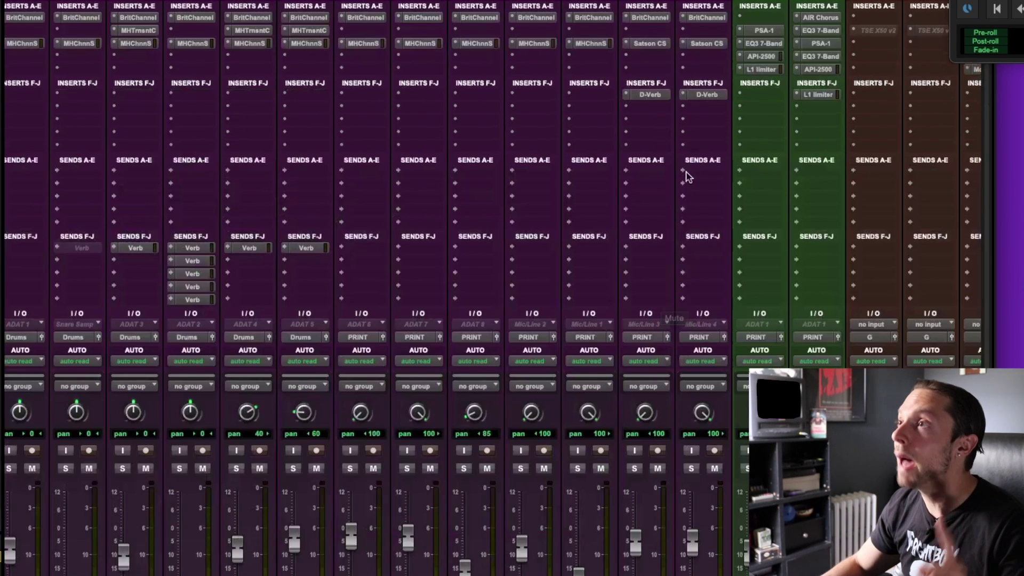
pyautogui.click(653, 95)
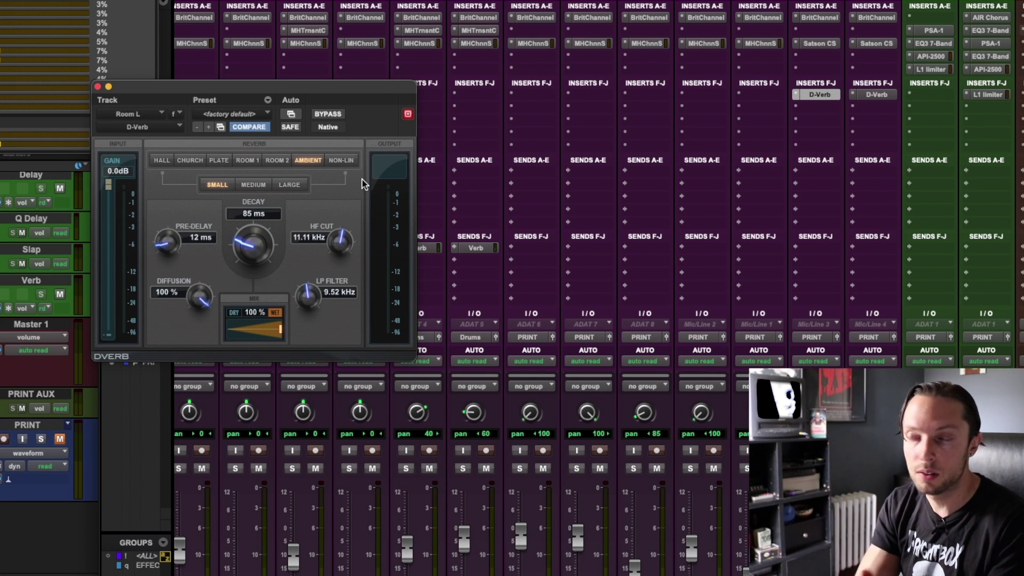
# Solo Room L and Room R and repeatedly bypass and re-enable their D-Verb inserts to compare the sound
pyautogui.scroll(-5, 774, 354)
pyautogui.scroll(5, 774, 355)
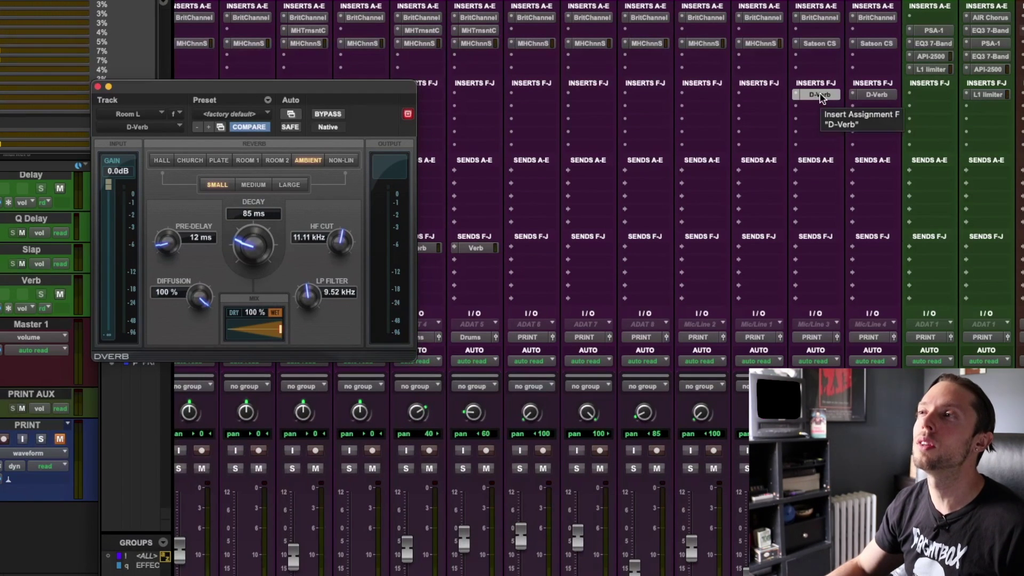
pyautogui.keyDown('super'); pyautogui.click(821, 97); pyautogui.keyUp('super')
pyautogui.keyDown('super'); pyautogui.click(871, 96); pyautogui.keyUp('super')
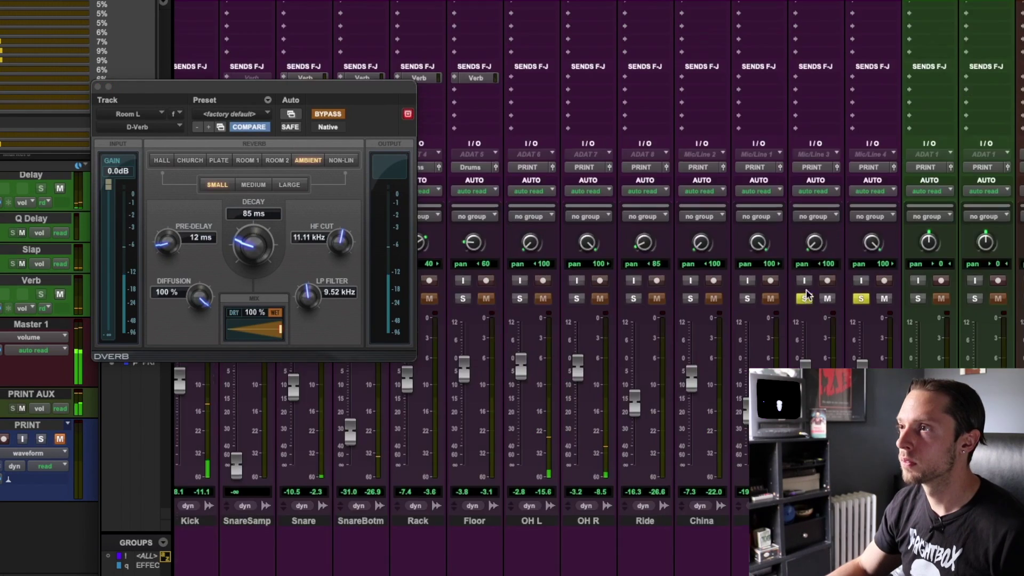
pyautogui.scroll(5, 805, 293)
pyautogui.keyDown('super'); pyautogui.click(819, 95); pyautogui.keyUp('super')
pyautogui.keyDown('super'); pyautogui.click(876, 96); pyautogui.keyUp('super')
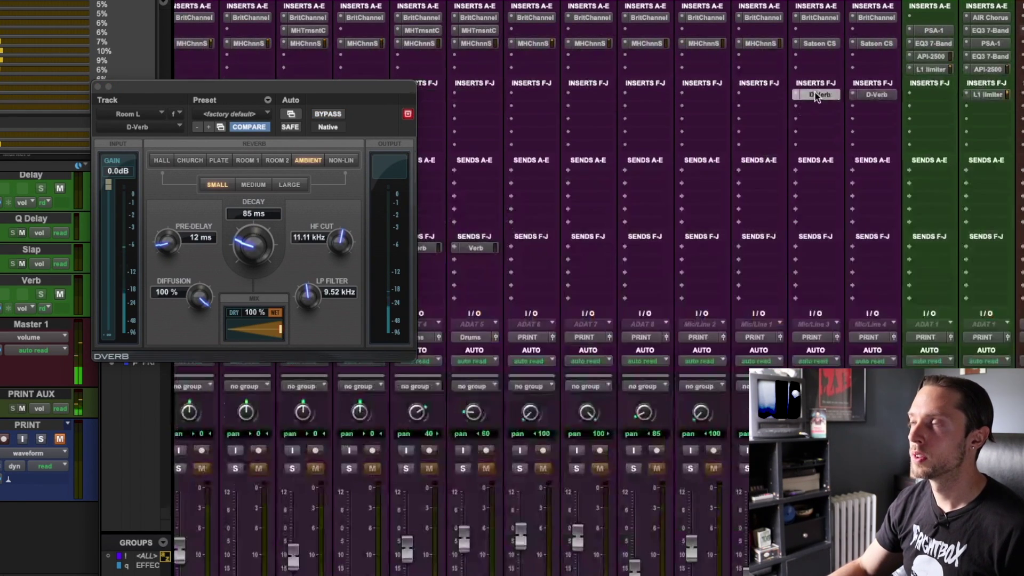
pyautogui.keyDown('super'); pyautogui.click(819, 95); pyautogui.keyUp('super')
pyautogui.keyDown('super'); pyautogui.click(866, 96); pyautogui.keyUp('super')
pyautogui.keyDown('super'); pyautogui.click(872, 96); pyautogui.keyUp('super')
pyautogui.keyDown('super'); pyautogui.click(820, 95); pyautogui.keyUp('super')
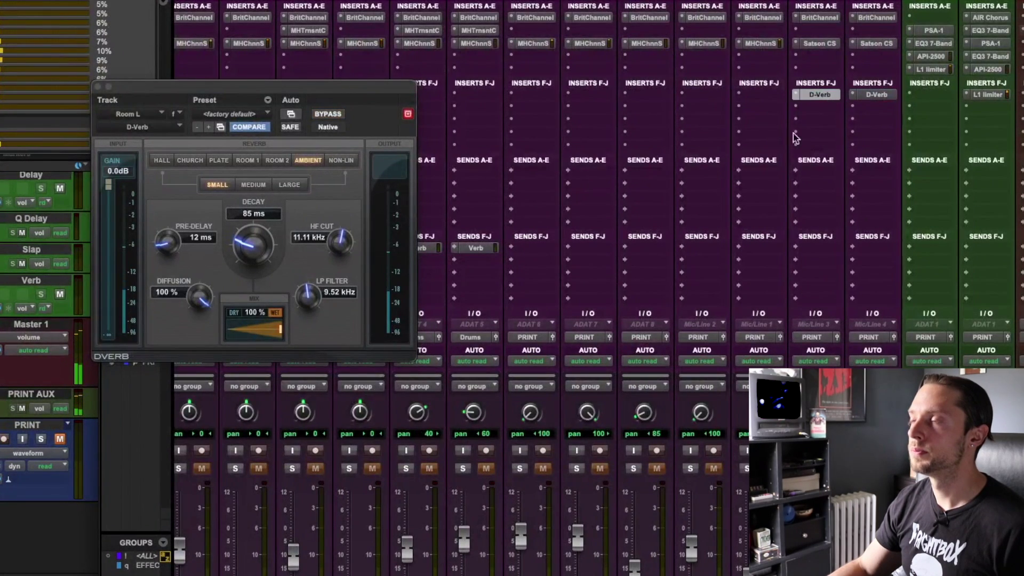
# Open the Satson CS insert on the room track and examine its high-pass and low-pass filter settings
pyautogui.scroll(-5, 792, 175)
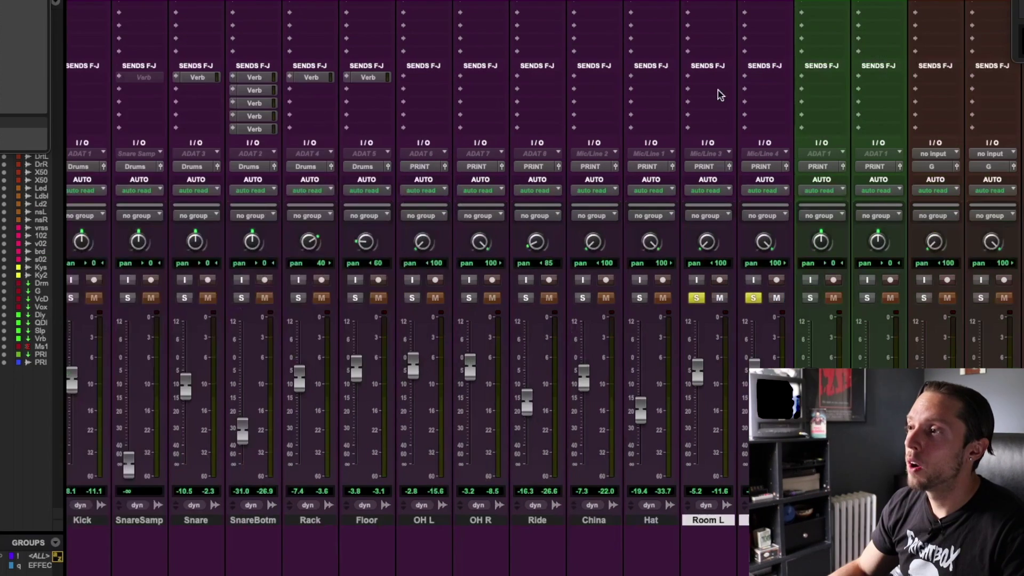
pyautogui.scroll(5, 718, 95)
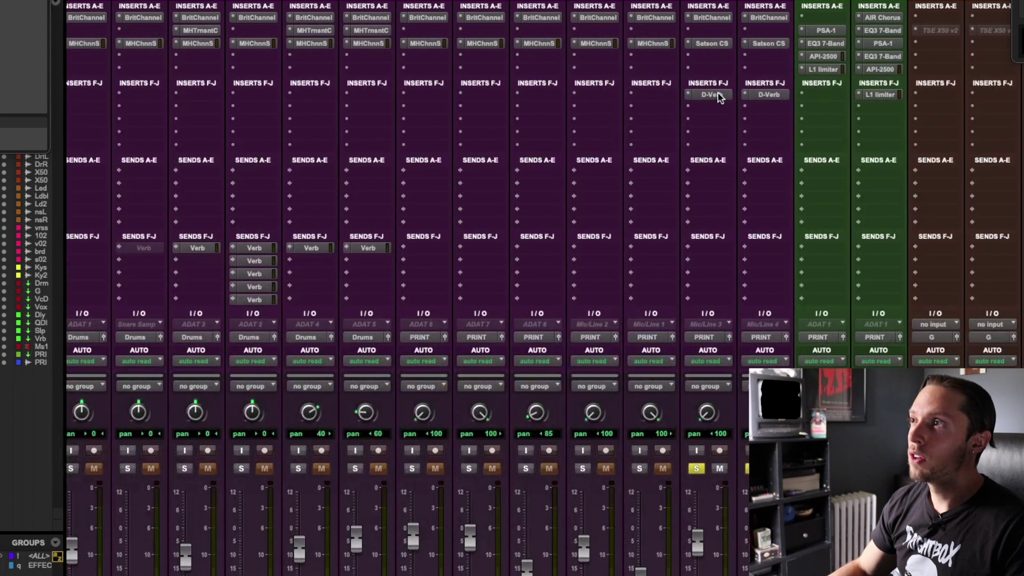
pyautogui.scroll(-5, 718, 177)
pyautogui.scroll(5, 717, 177)
pyautogui.click(716, 18)
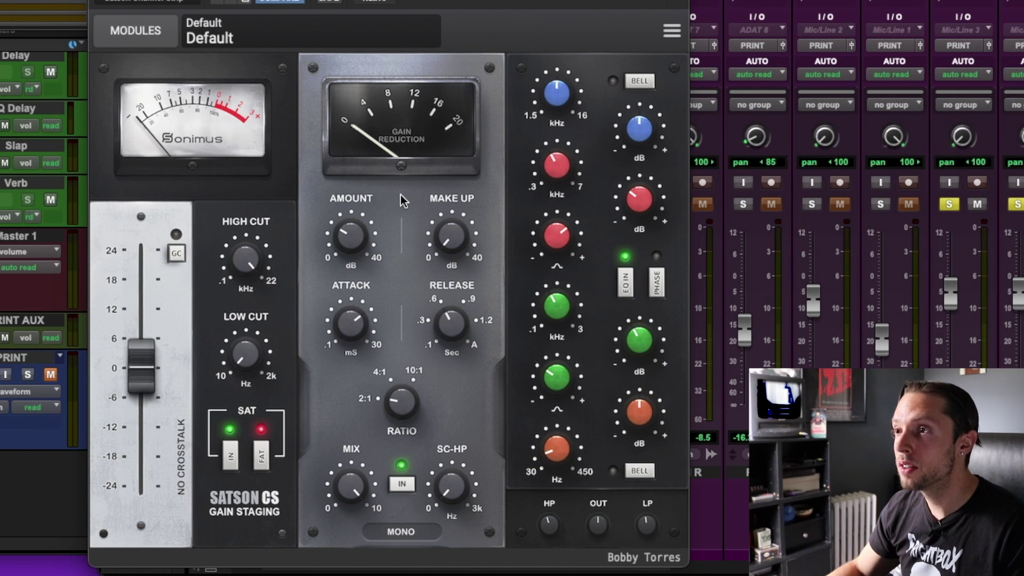
pyautogui.moveTo(549, 524)
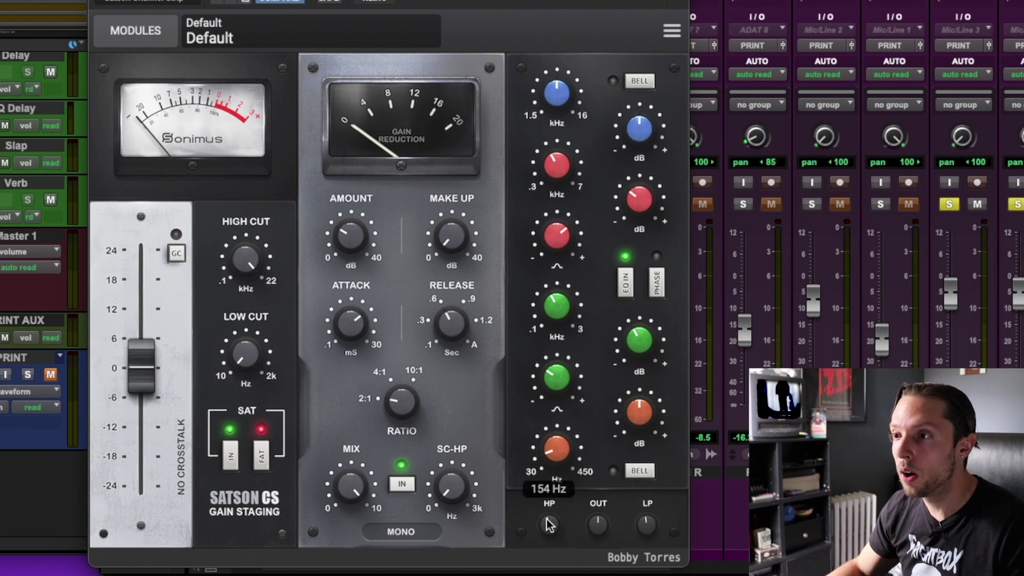
pyautogui.moveTo(646, 524)
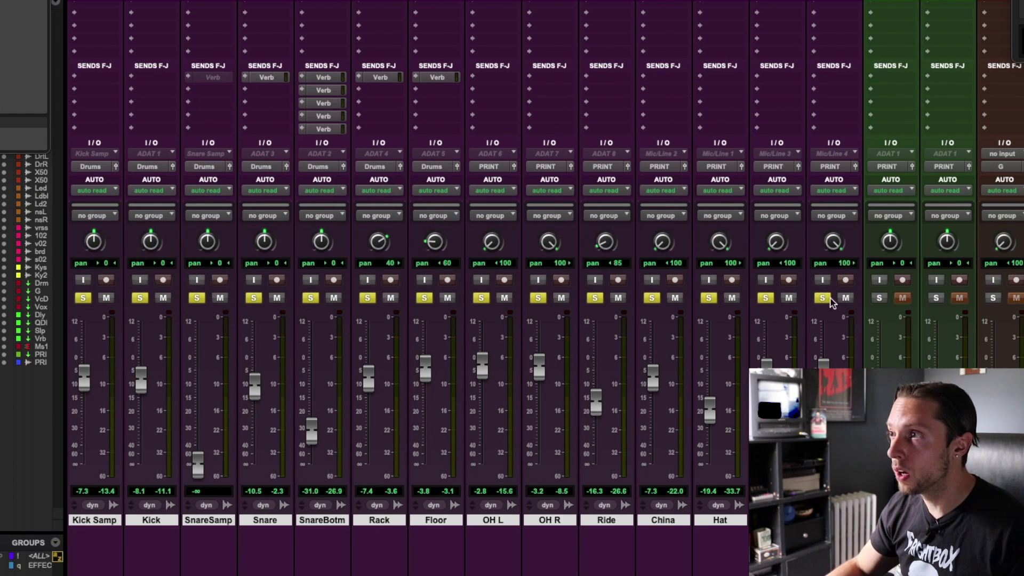
# Play the soloed drums and compare them with Room L and Room R muted and unmuted
pyautogui.click(788, 298)
pyautogui.click(846, 298)
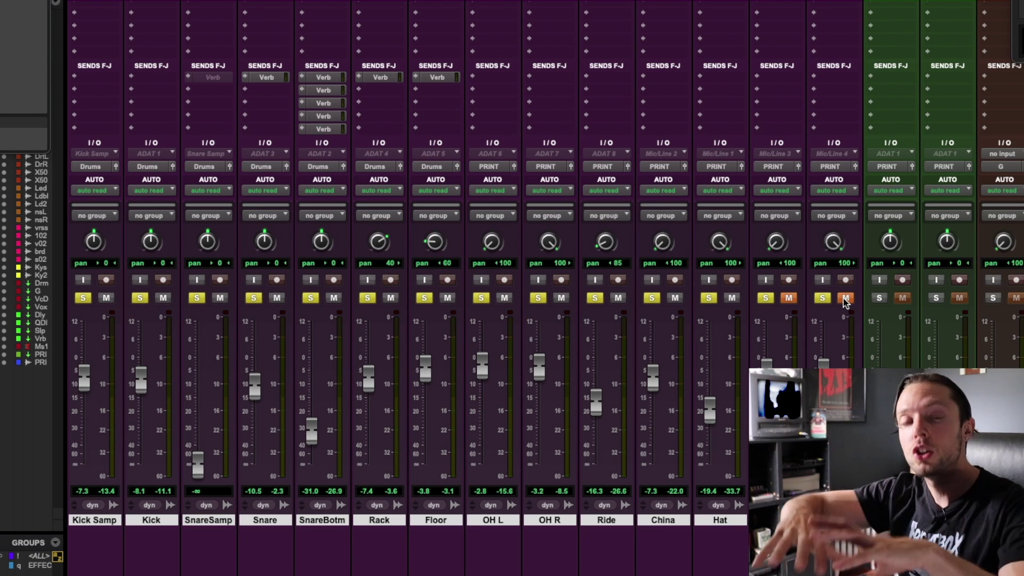
pyautogui.press('space')
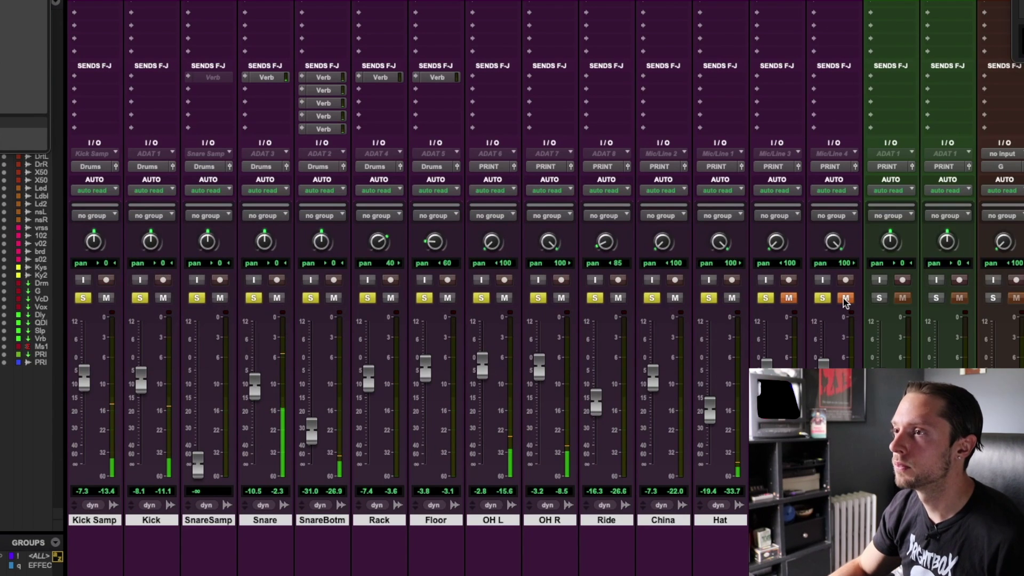
pyautogui.click(845, 298)
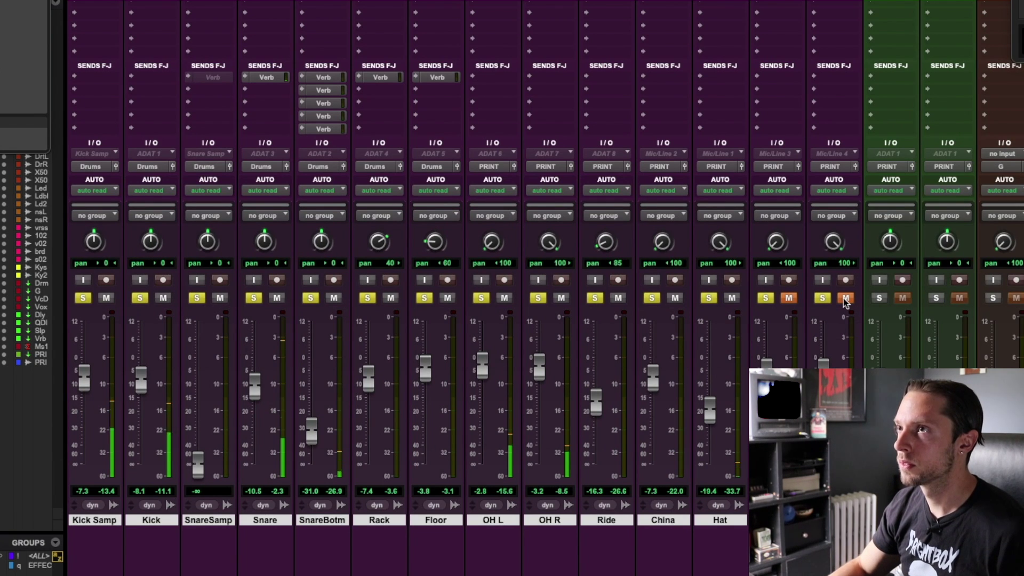
pyautogui.click(789, 298)
pyautogui.click(789, 298)
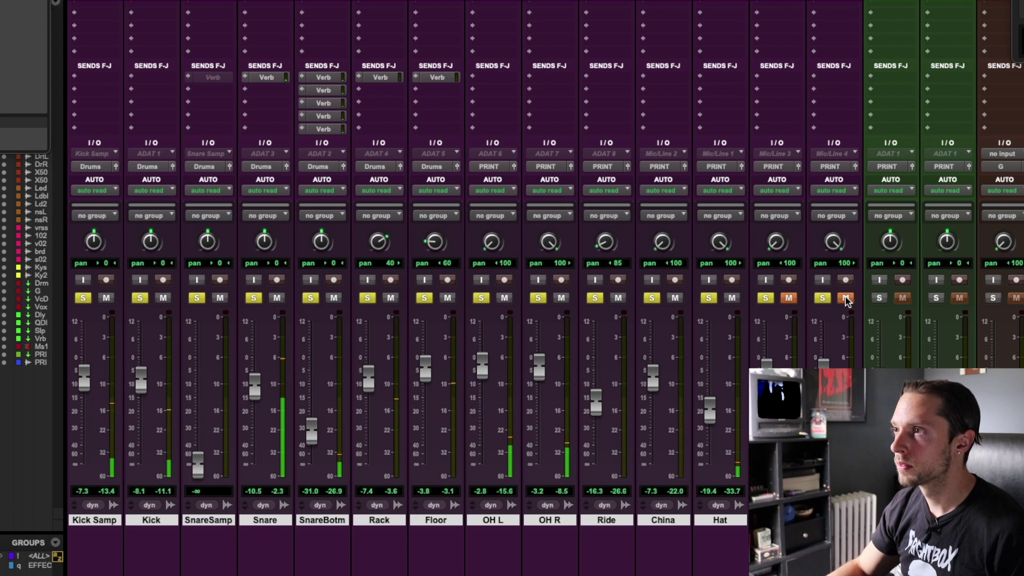
pyautogui.click(788, 298)
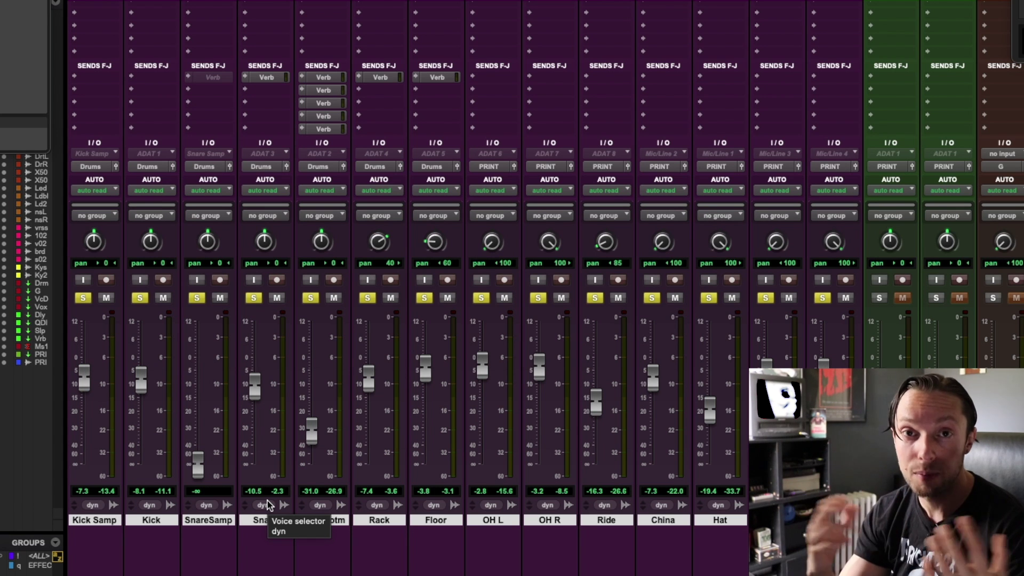
# Open the Verb sends on Rack and Floor and compare their levels
pyautogui.click(390, 78)
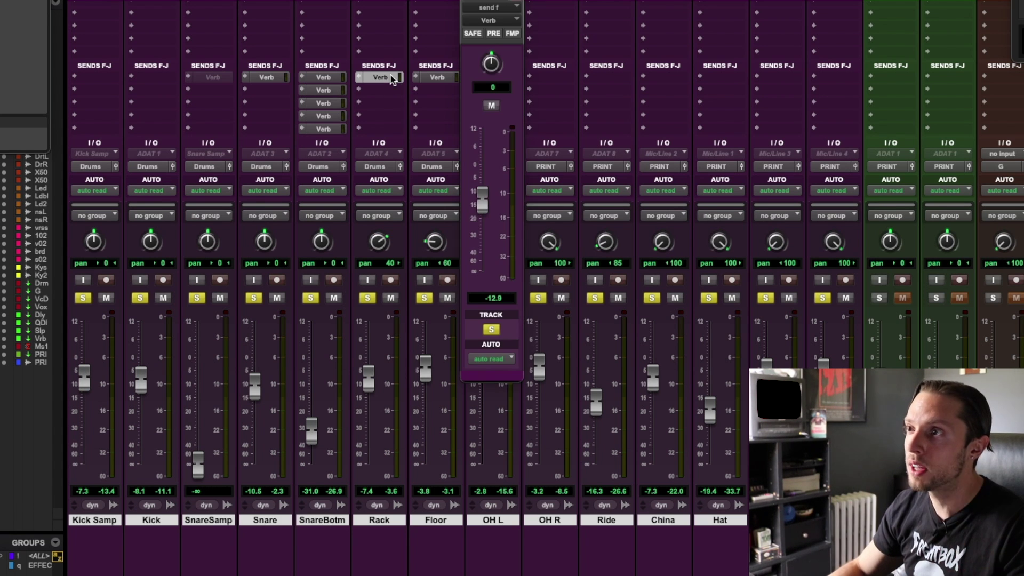
pyautogui.click(438, 77)
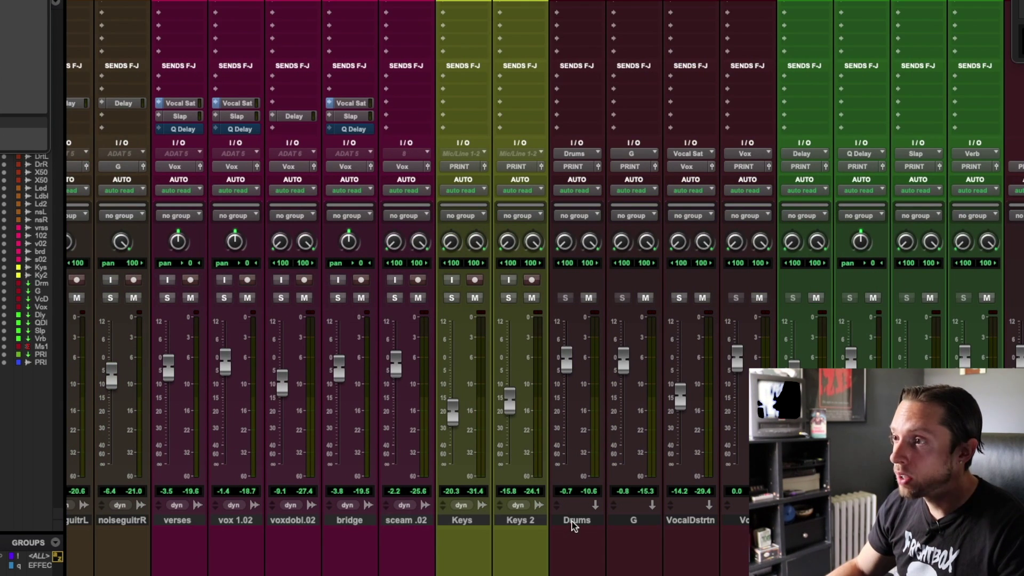
# Open the EQ3 7-Band insert on the Drums bus and examine its high-pass filter and low-mid cuts
pyautogui.click(572, 523)
pyautogui.scroll(5, 573, 525)
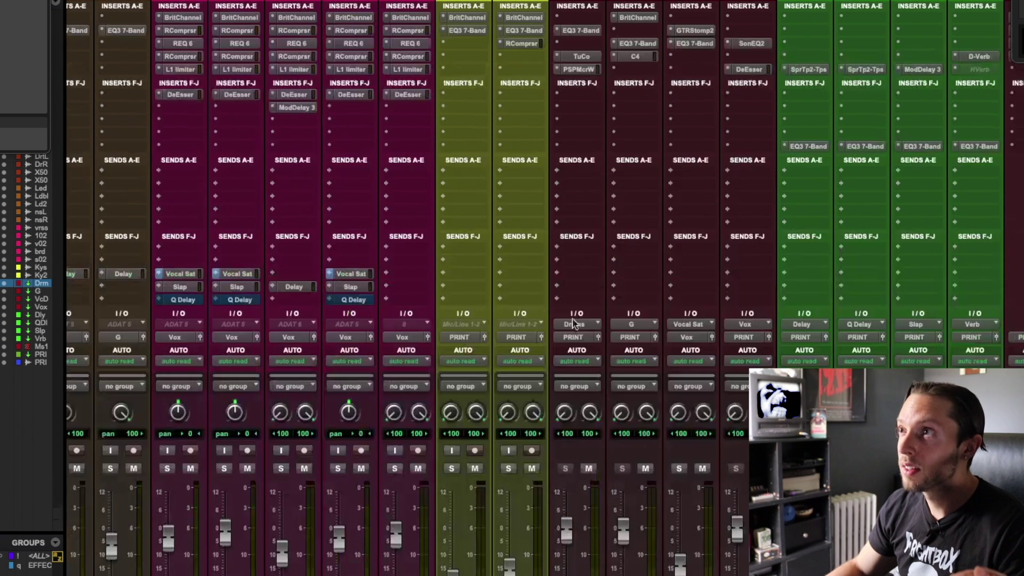
pyautogui.click(584, 33)
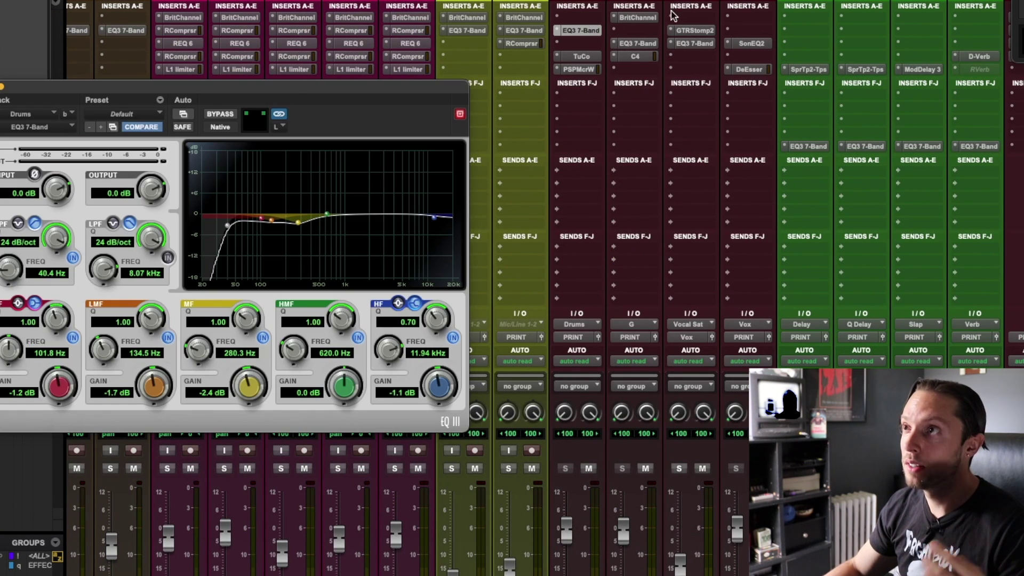
pyautogui.moveTo(297, 81); pyautogui.dragTo(511, 68)
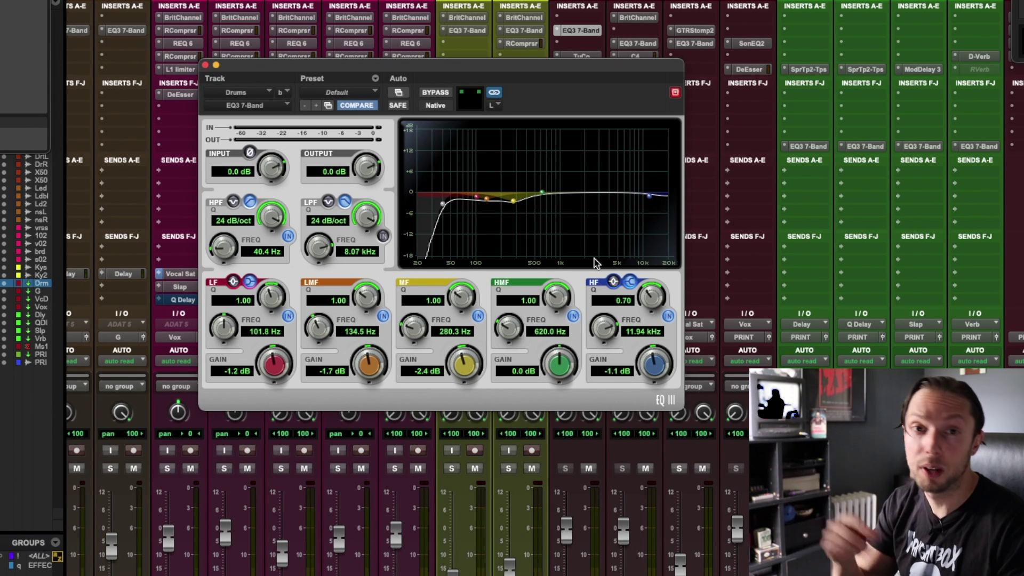
pyautogui.click(581, 30)
# Open the TuCo compressor on the Drums bus and examine its mode, amount, release, mix and drive settings
pyautogui.click(581, 56)
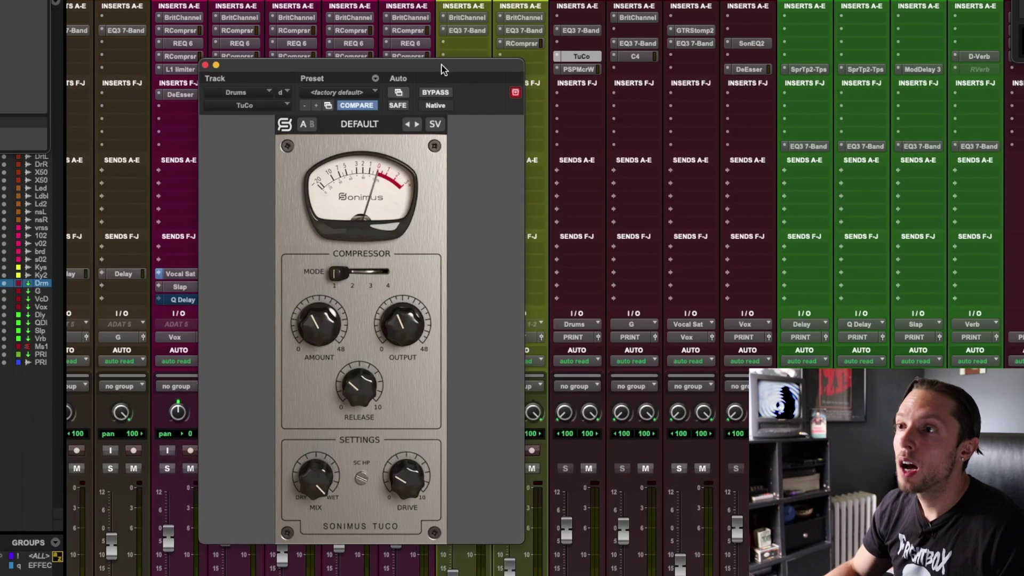
pyautogui.moveTo(440, 67); pyautogui.dragTo(485, 53)
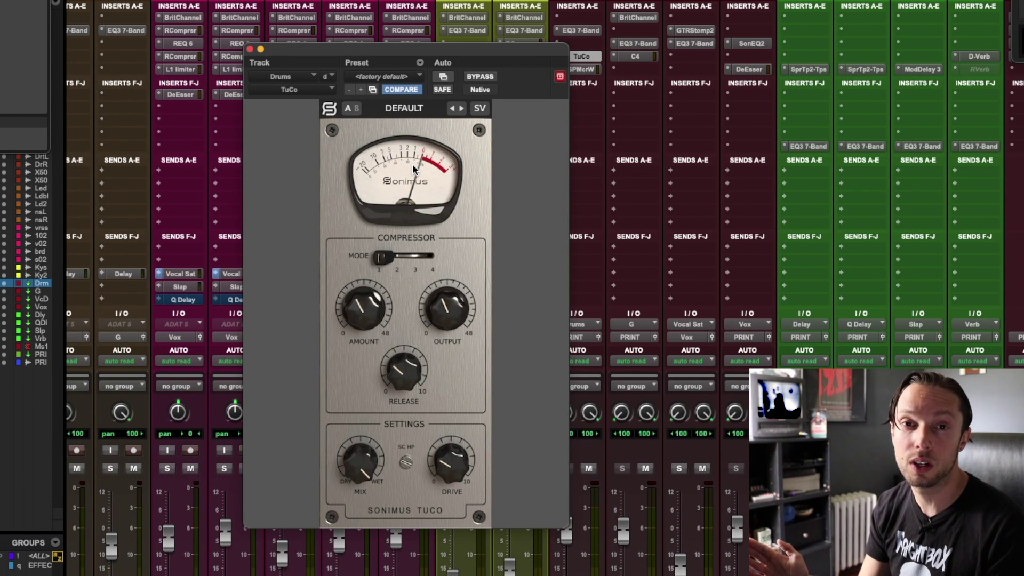
pyautogui.click(581, 55)
# Open PSP MicroWarmer on the Drums bus and compare the playing mix with the plug-in bypassed and enabled
pyautogui.click(586, 70)
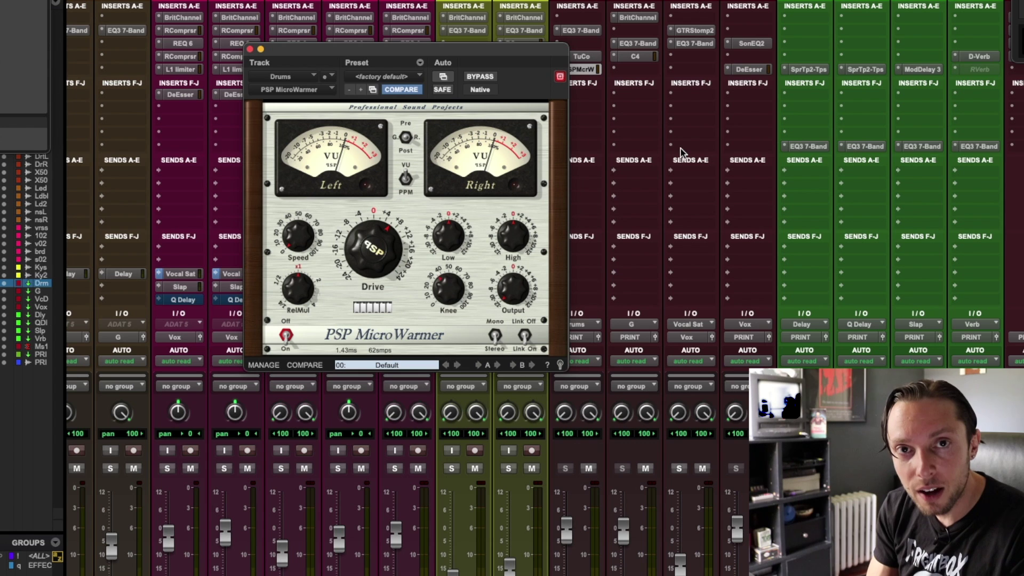
pyautogui.scroll(-5, 848, 145)
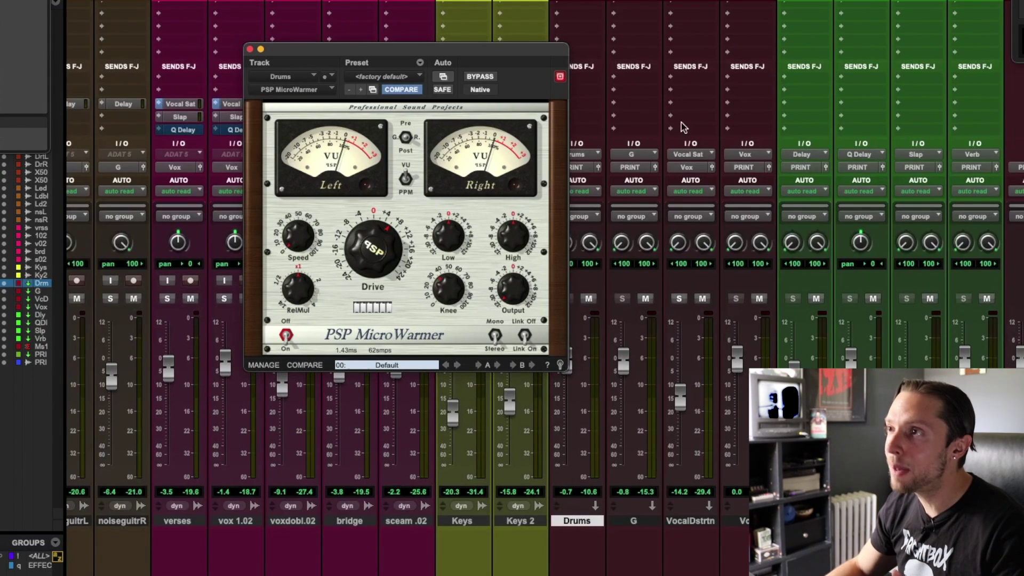
pyautogui.moveTo(499, 48); pyautogui.dragTo(380, 32)
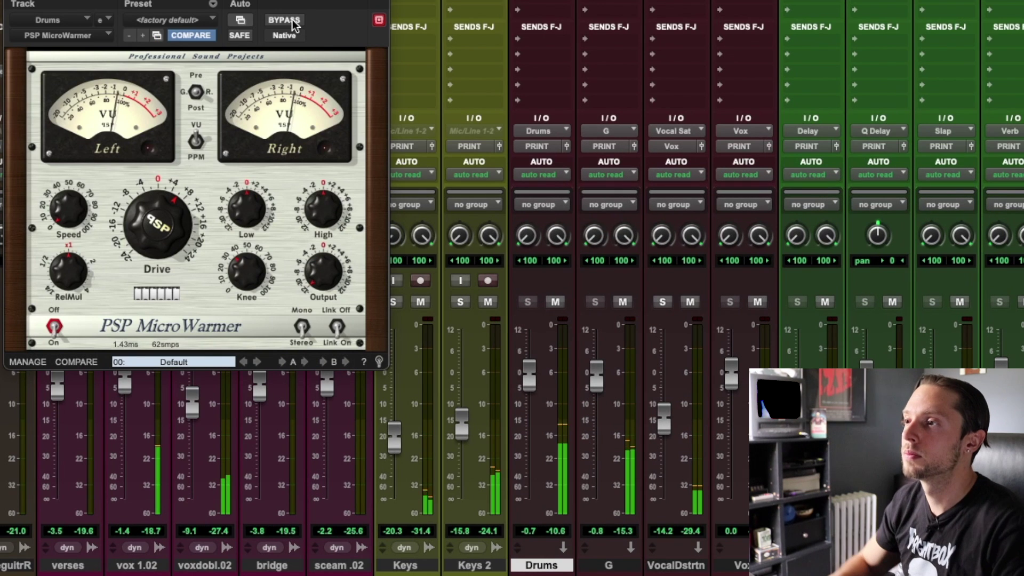
pyautogui.click(293, 22)
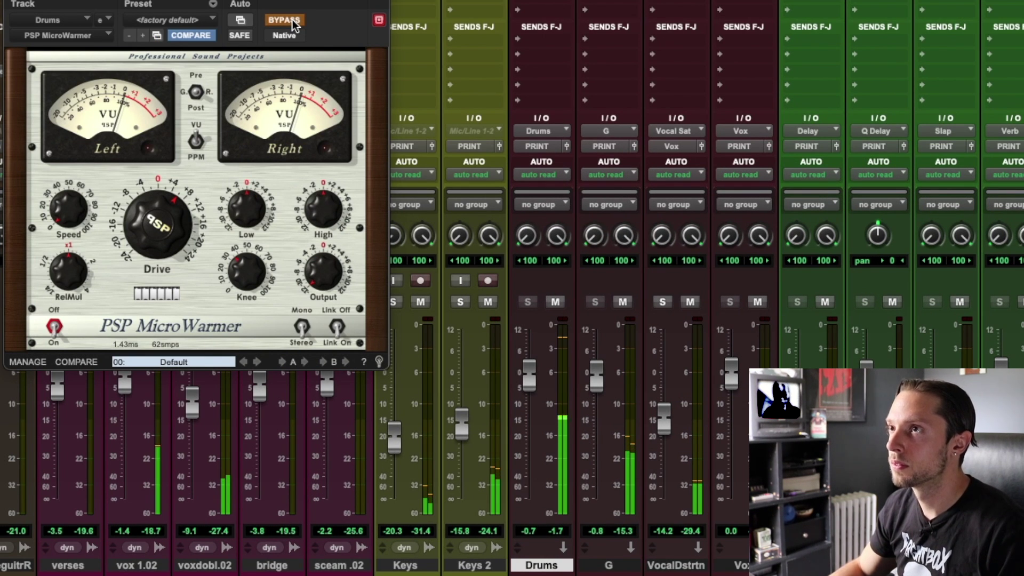
pyautogui.click(293, 21)
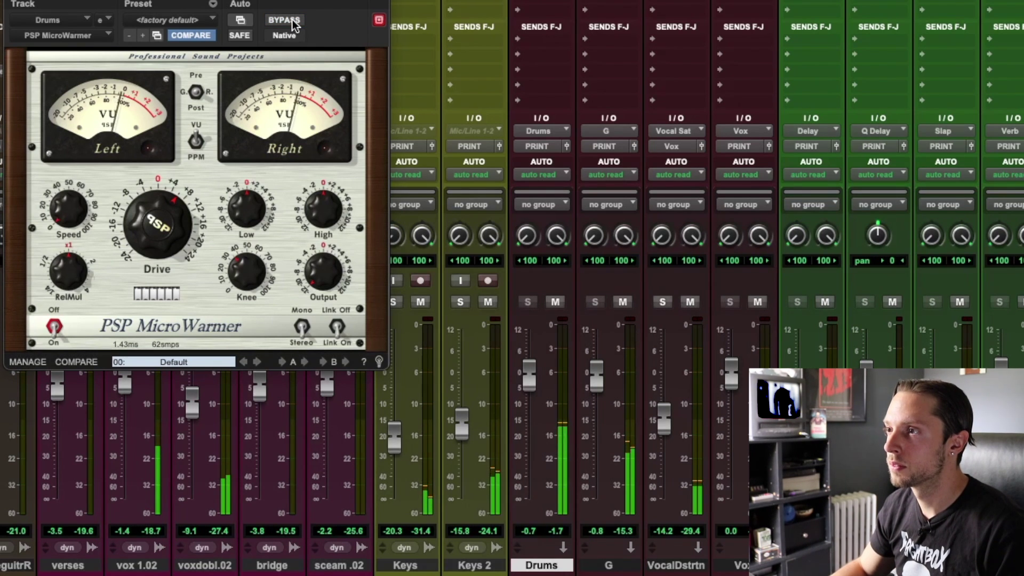
pyautogui.click(293, 21)
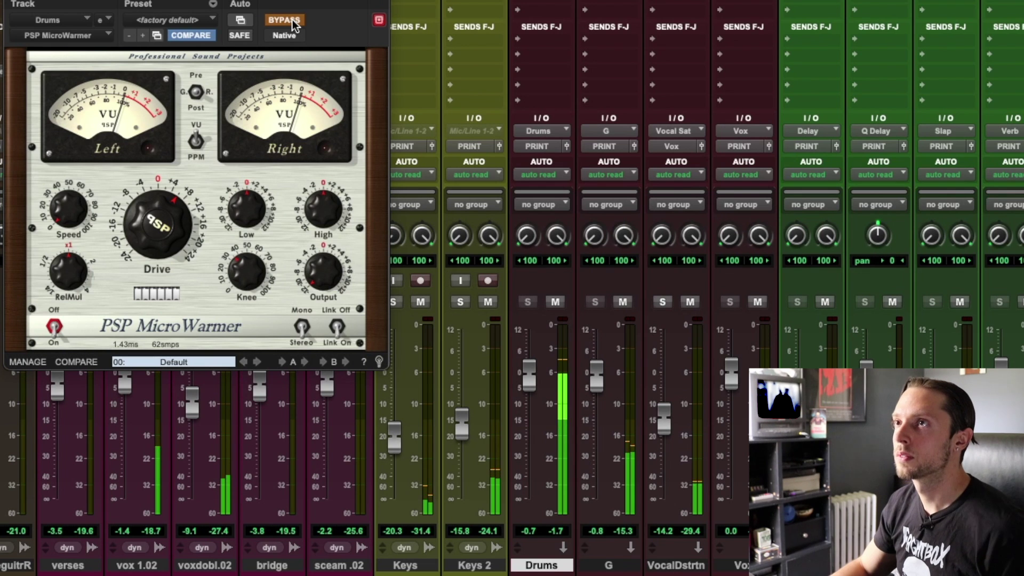
pyautogui.click(292, 21)
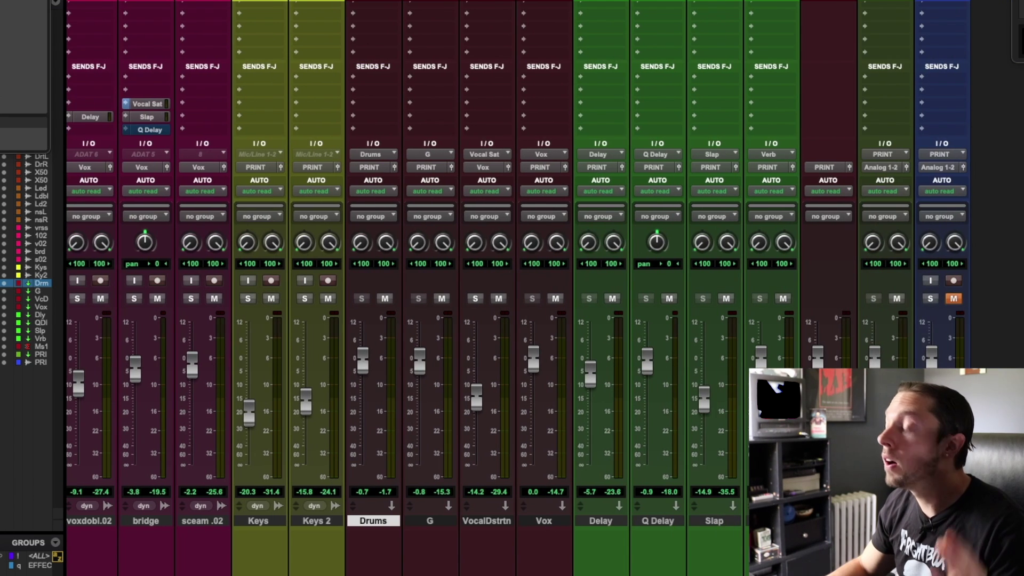
# Open the D-Verb insert on the Verb return, and select and solo all the drum tracks, starting from Kick Samp
pyautogui.scroll(5, 747, 435)
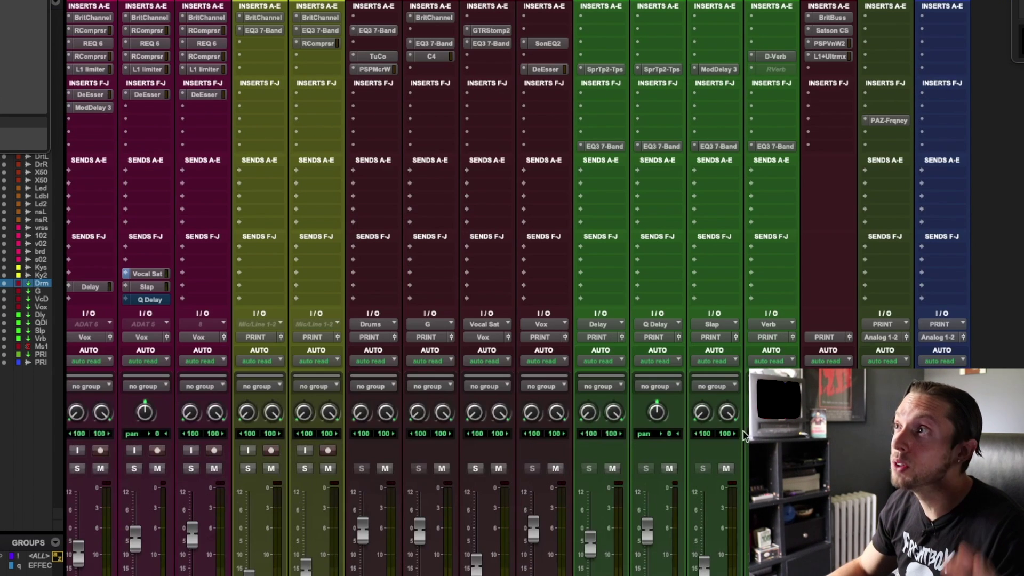
pyautogui.click(779, 59)
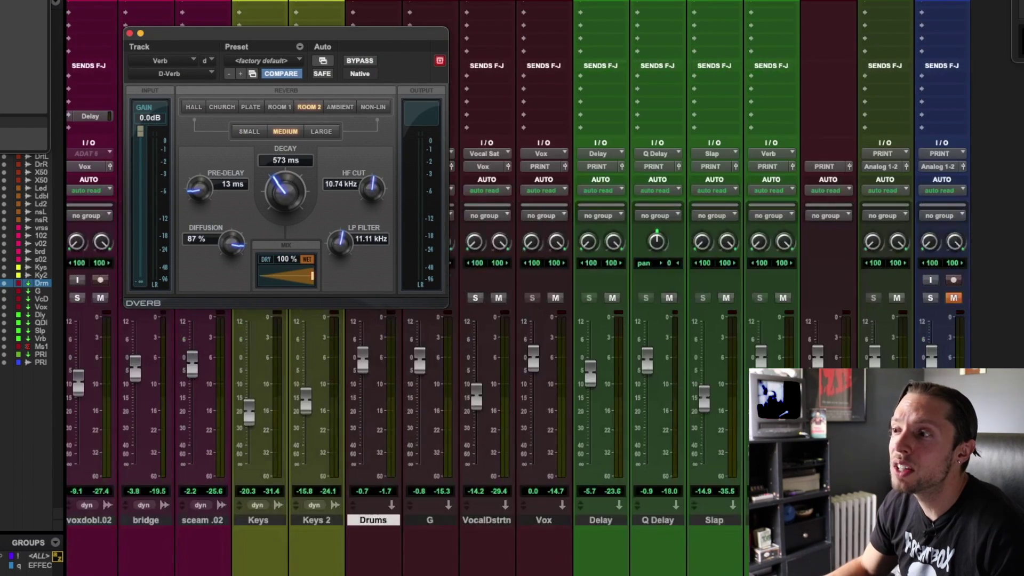
pyautogui.hscroll(-20, 597, 341)
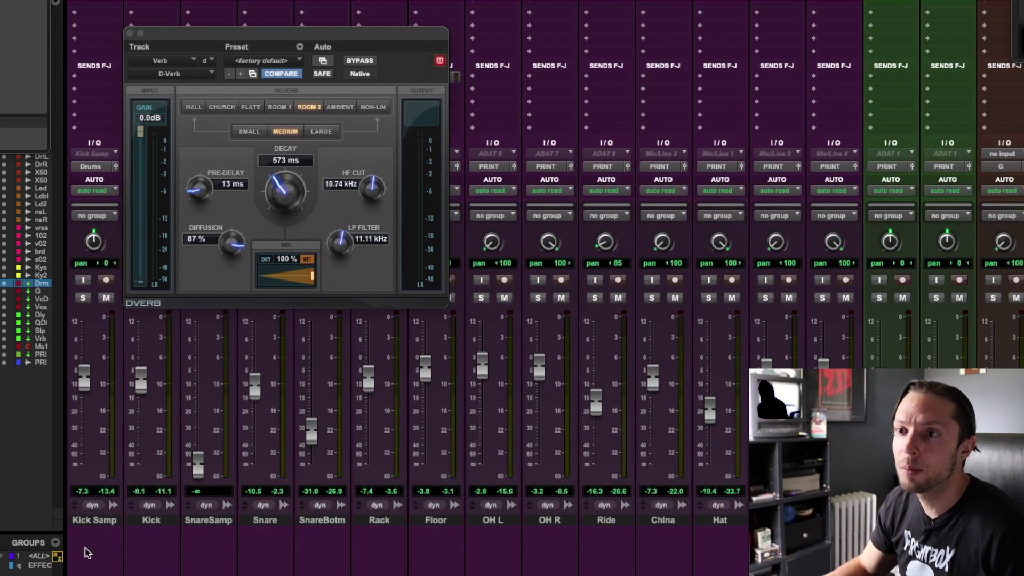
pyautogui.click(93, 521)
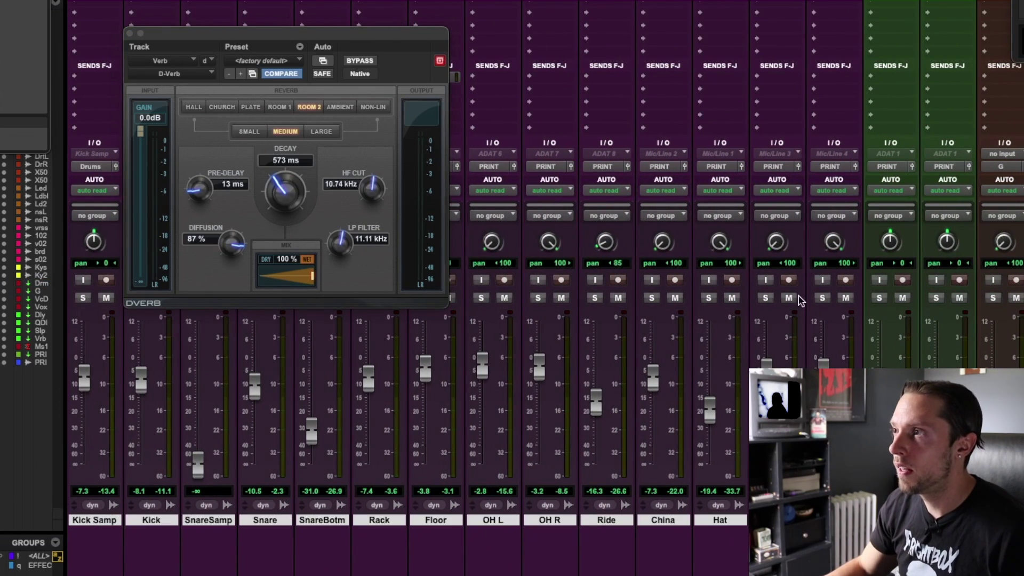
pyautogui.hscroll(20, 821, 298)
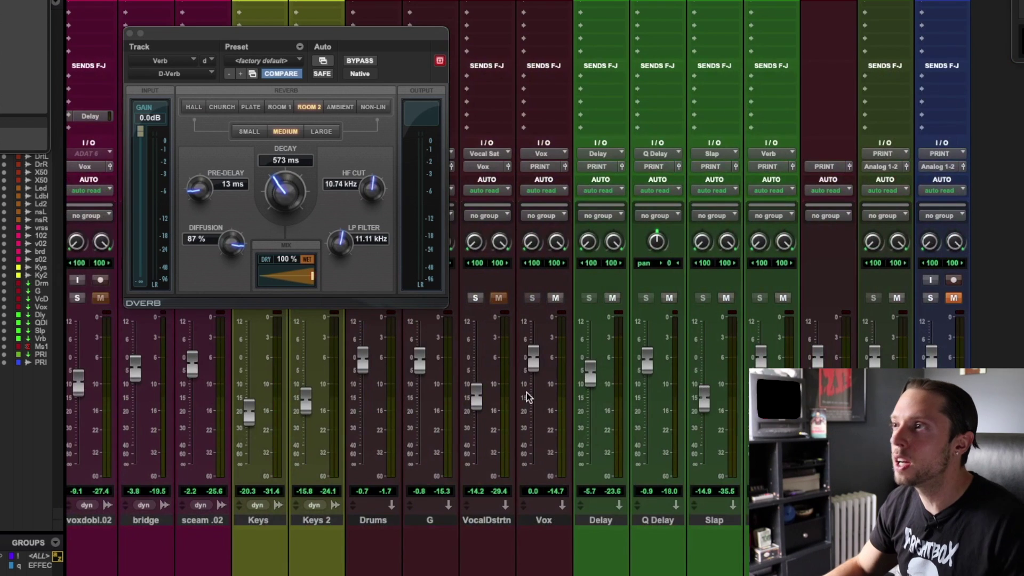
# Play the soloed drums and compare them with the Verb return muted and unmuted
pyautogui.click(783, 297)
pyautogui.click(787, 302)
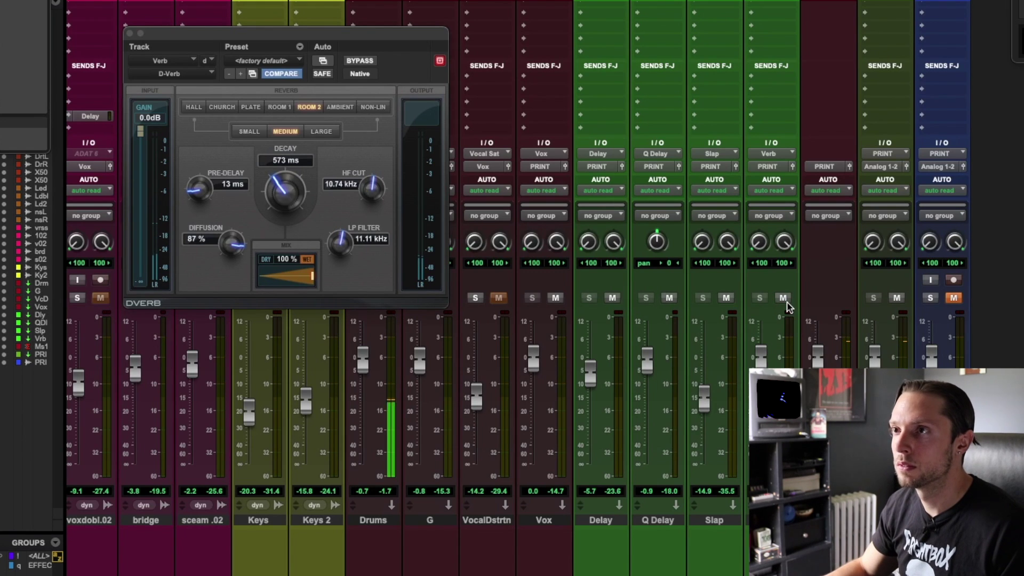
pyautogui.click(786, 302)
pyautogui.click(786, 302)
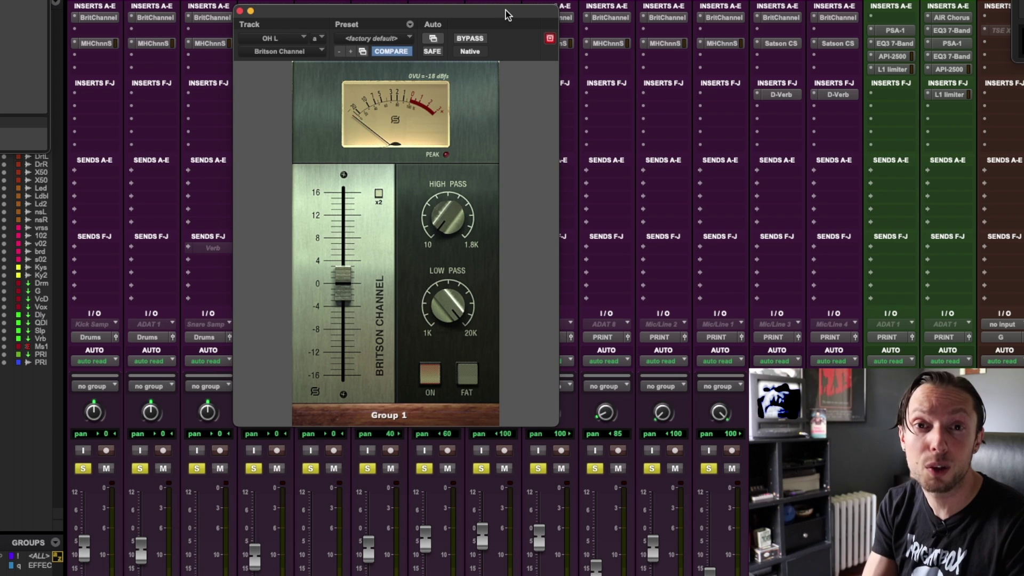
# Examine the Britson Channel insert on the OH L track with its window moved aside from the snare inserts
pyautogui.moveTo(506, 14); pyautogui.dragTo(575, 14)
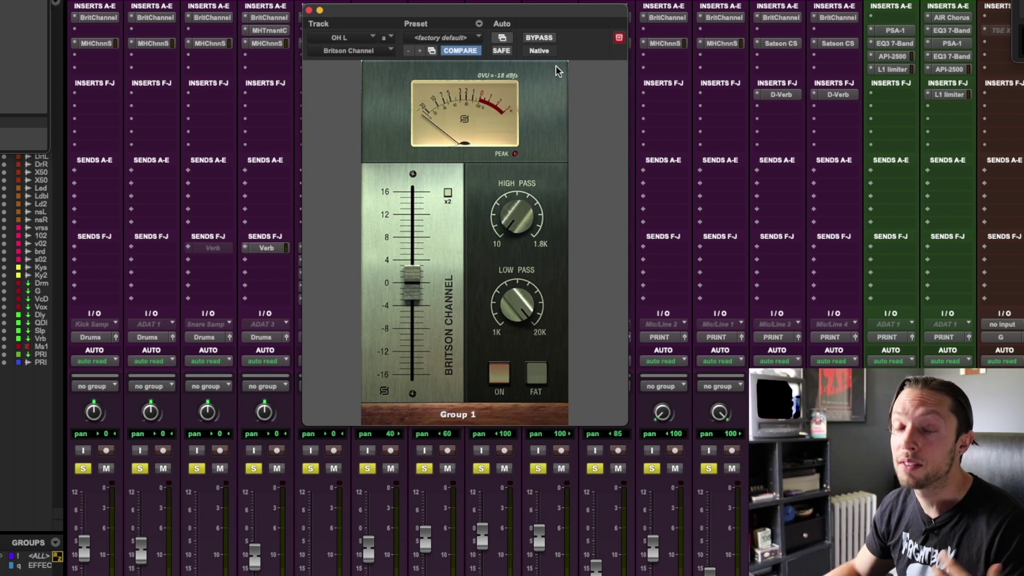